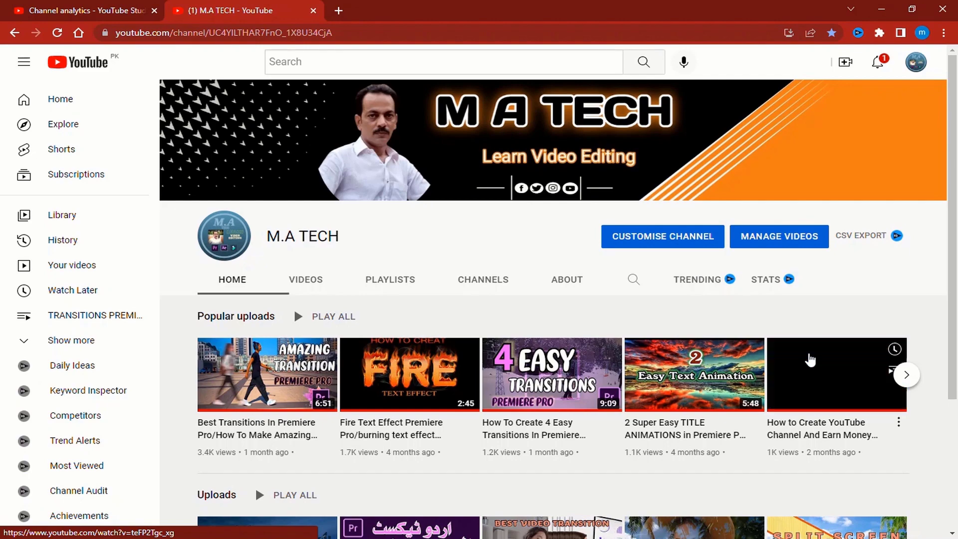
Step: Show the channel's VIDEOS tab and scroll down through the grid of uploads
left_click(306, 279)
scroll(451, 179, "down", 4)
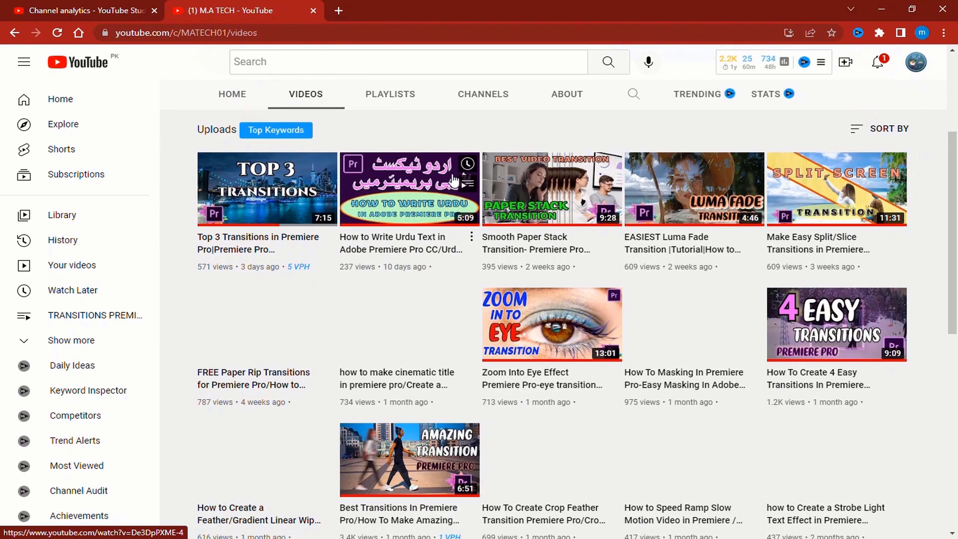
scroll(453, 181, "down", 4)
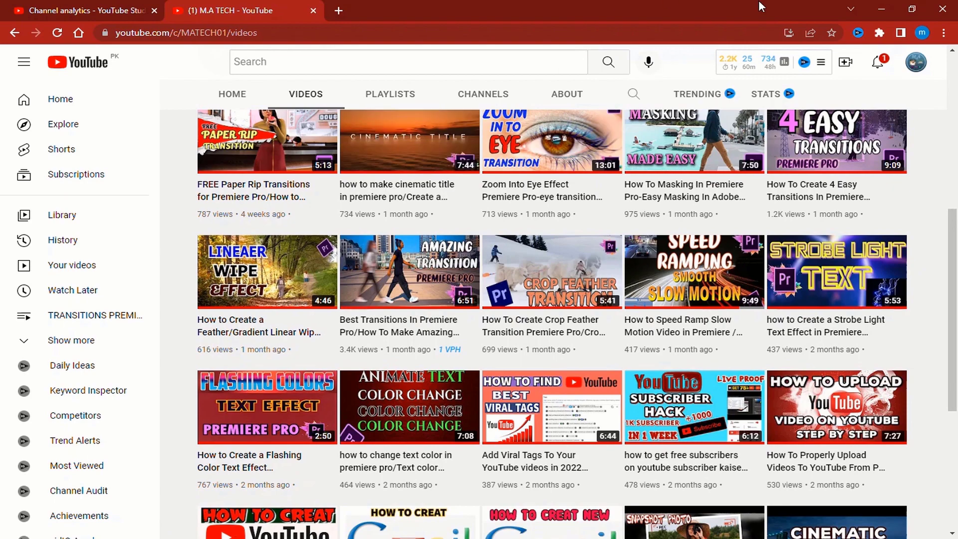
scroll(394, 240, "down", 7)
scroll(394, 239, "down", 4)
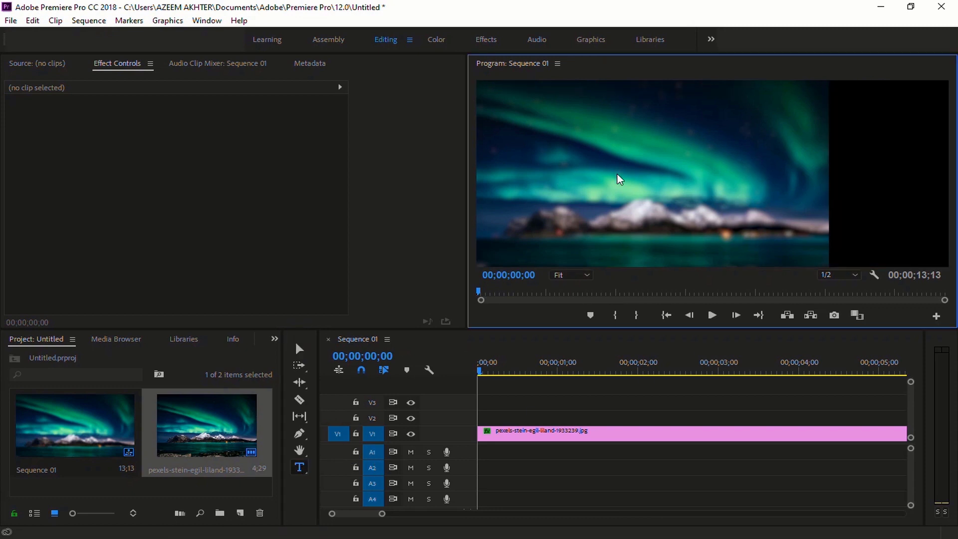
Step: Type a STROB title over the aurora image and show the Essential Graphics panel
left_click(372, 468)
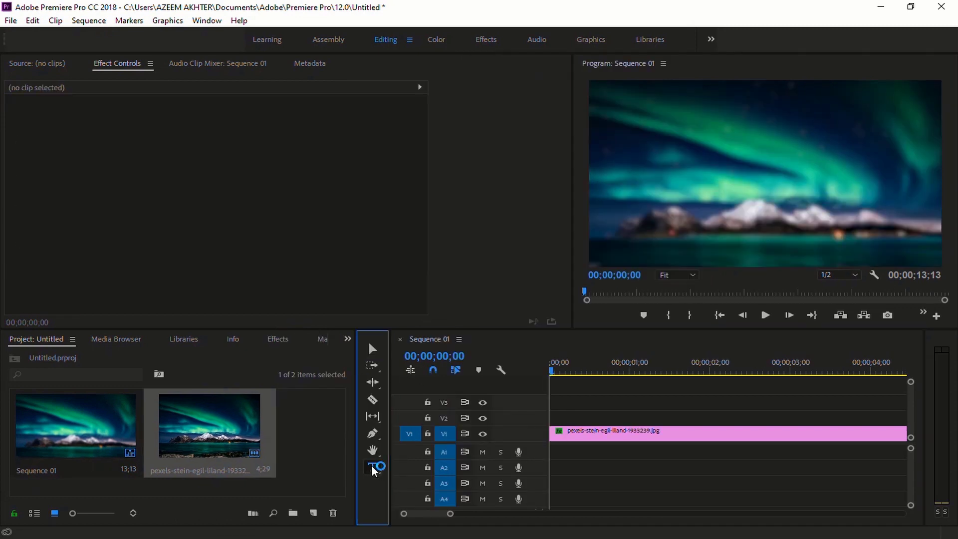
left_click(652, 168)
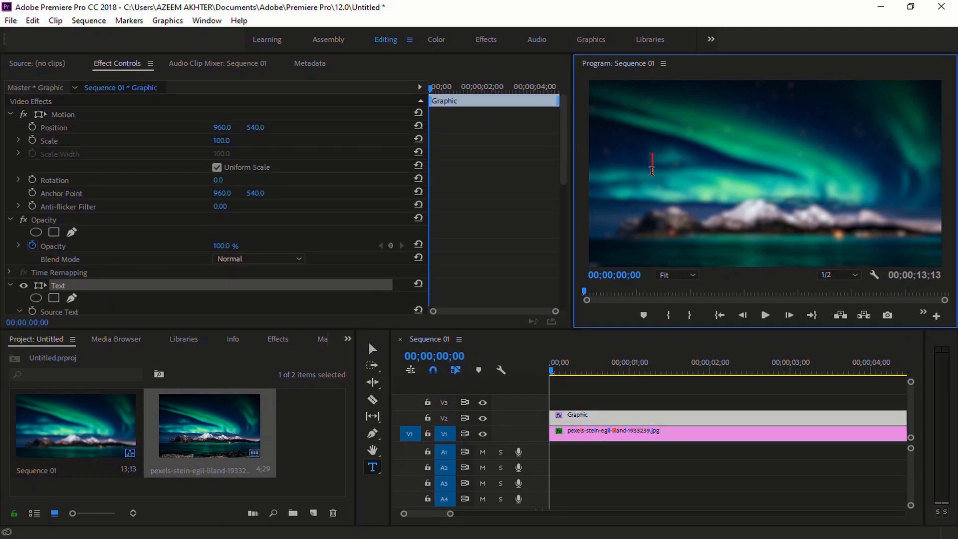
type("STROB")
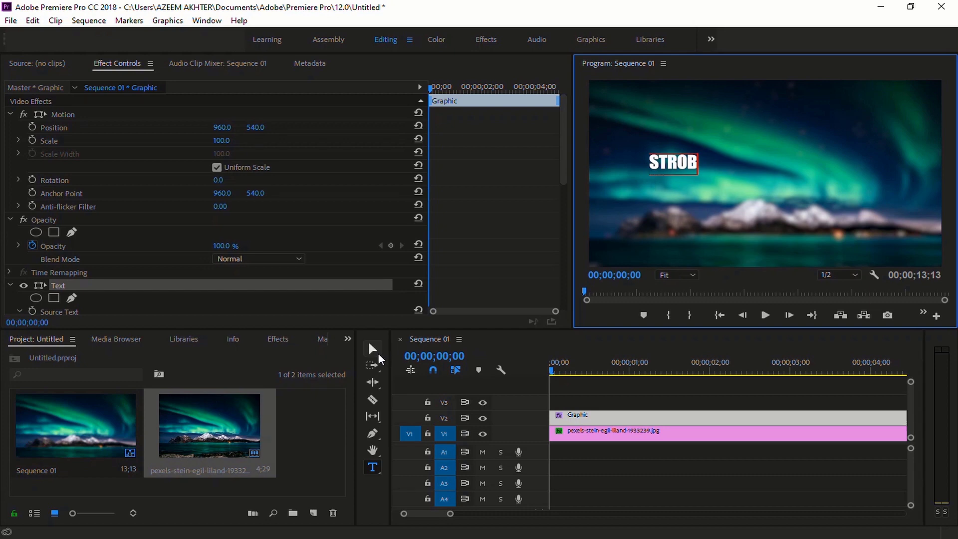
left_click(377, 352)
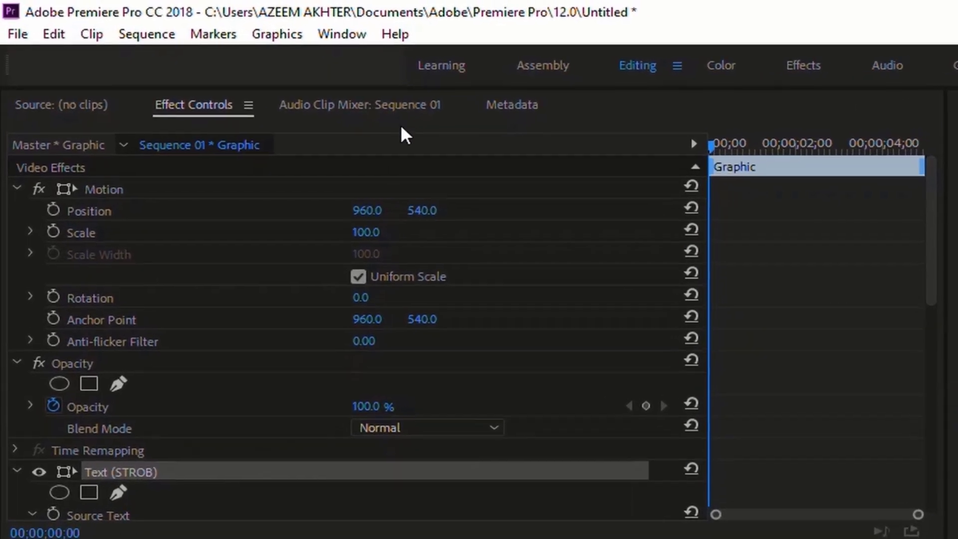
left_click(348, 35)
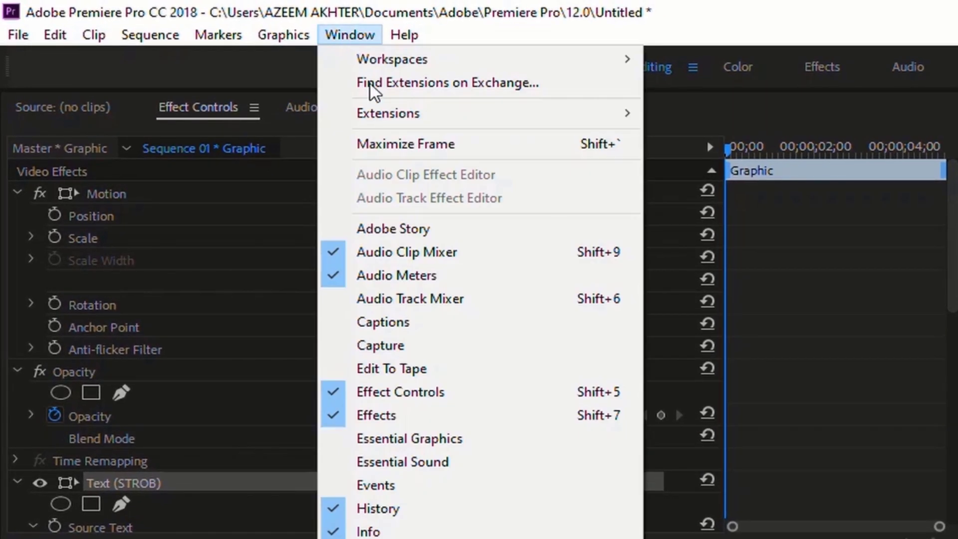
left_click(472, 438)
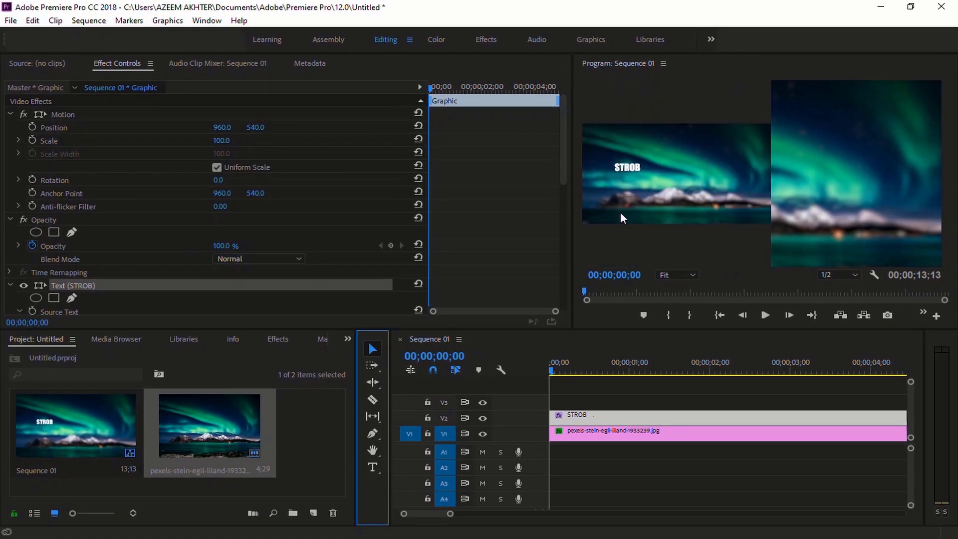
Step: Enlarge the preview, centre the STROB title and set its font to Exo
left_click(571, 197)
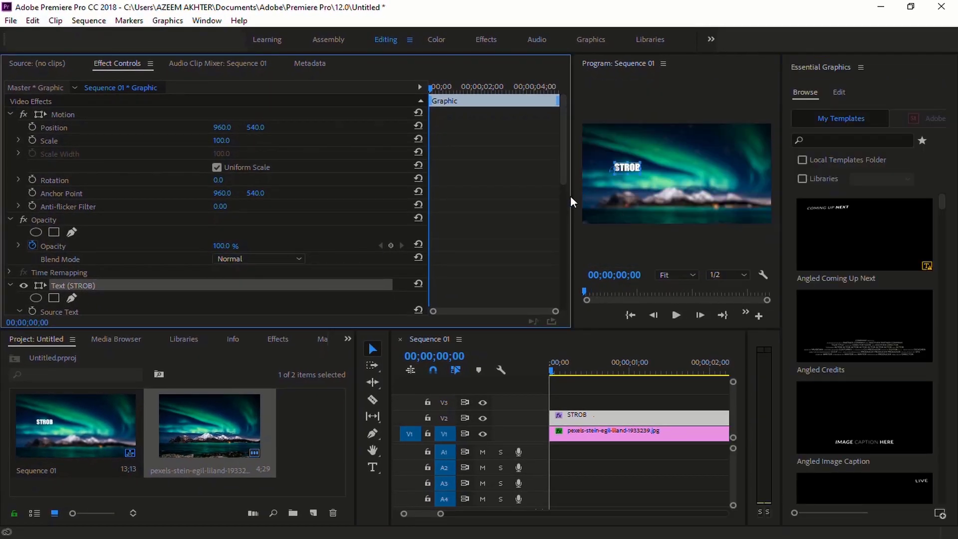
left_click_drag(541, 198, 357, 200)
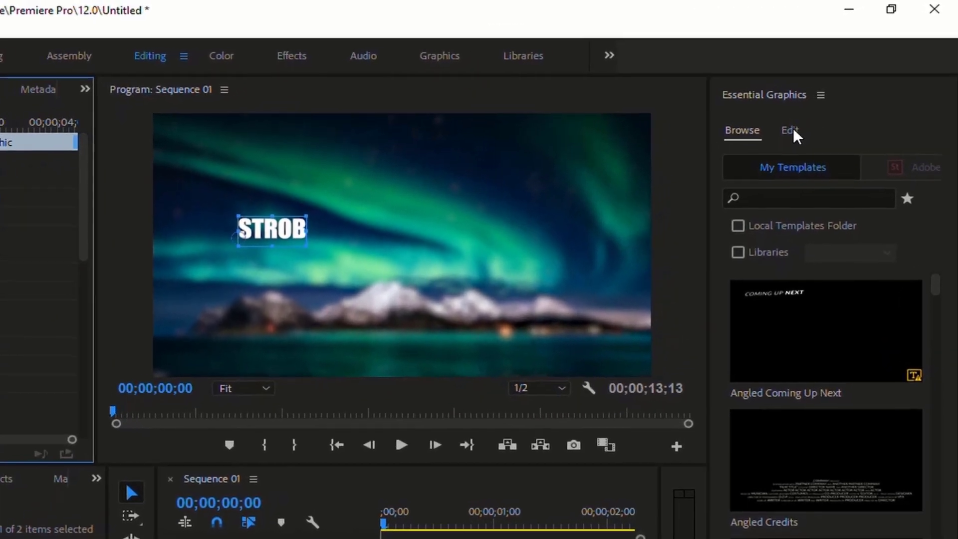
left_click(839, 92)
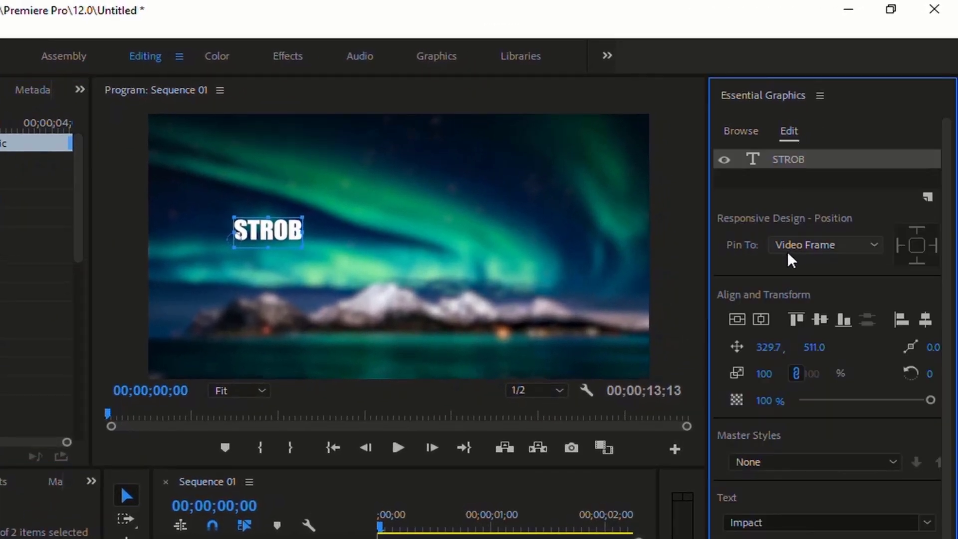
left_click(760, 319)
left_click(736, 318)
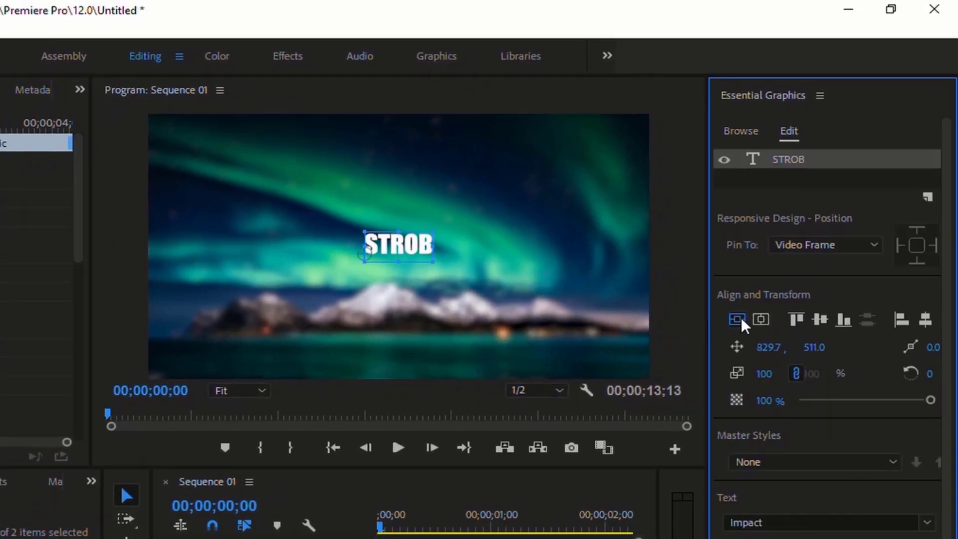
left_click(927, 523)
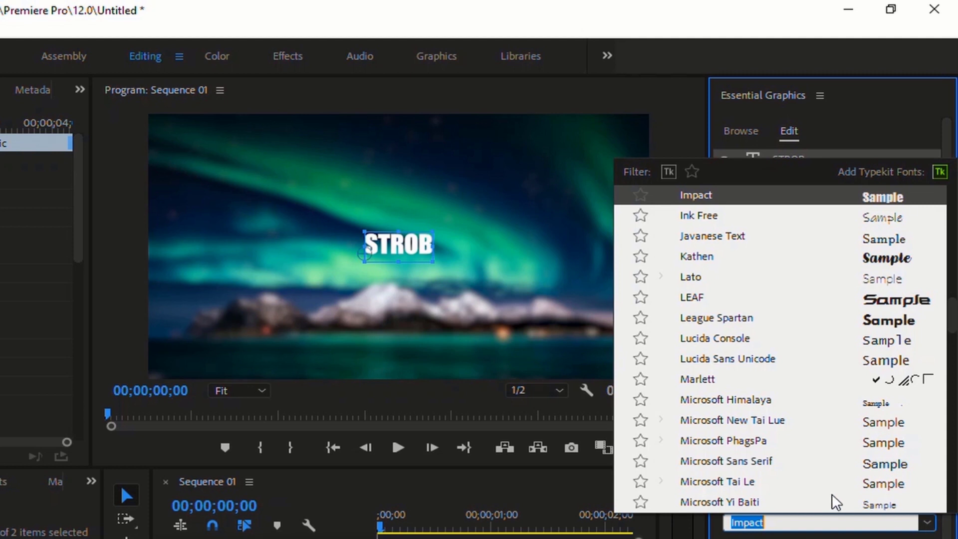
type("EXO")
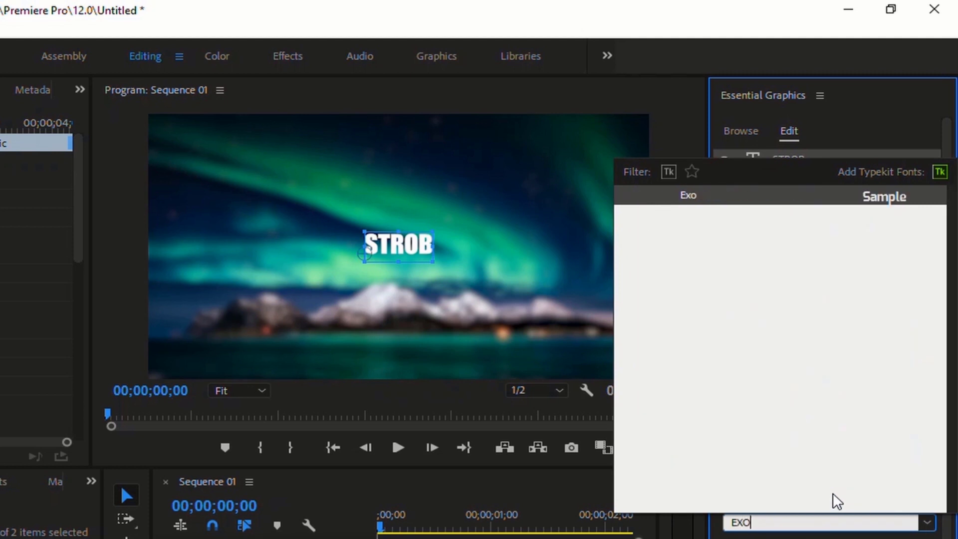
left_click(718, 194)
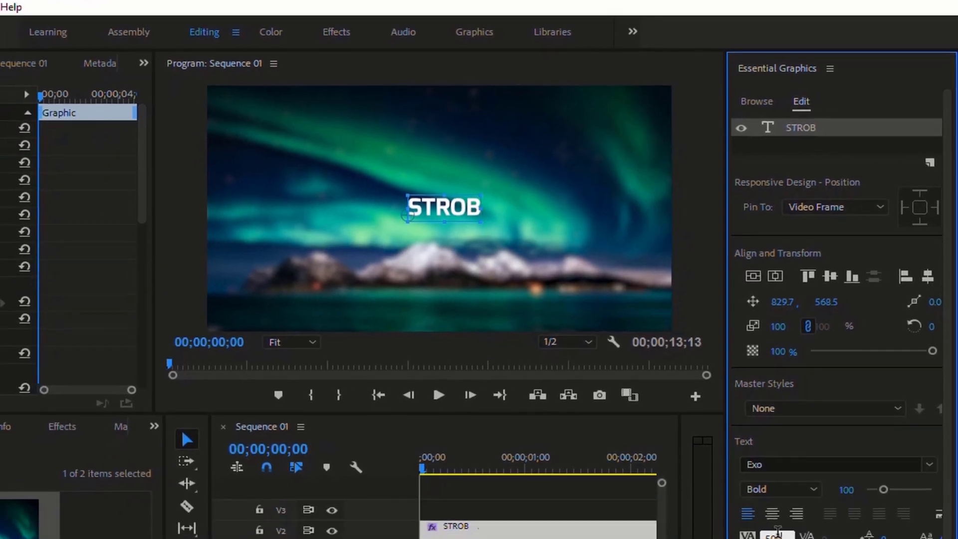
Step: Widen STROB's tracking to 500, scale it to 160%, re-centre it, and close Essential Graphics
left_click_drag(768, 535, 781, 534)
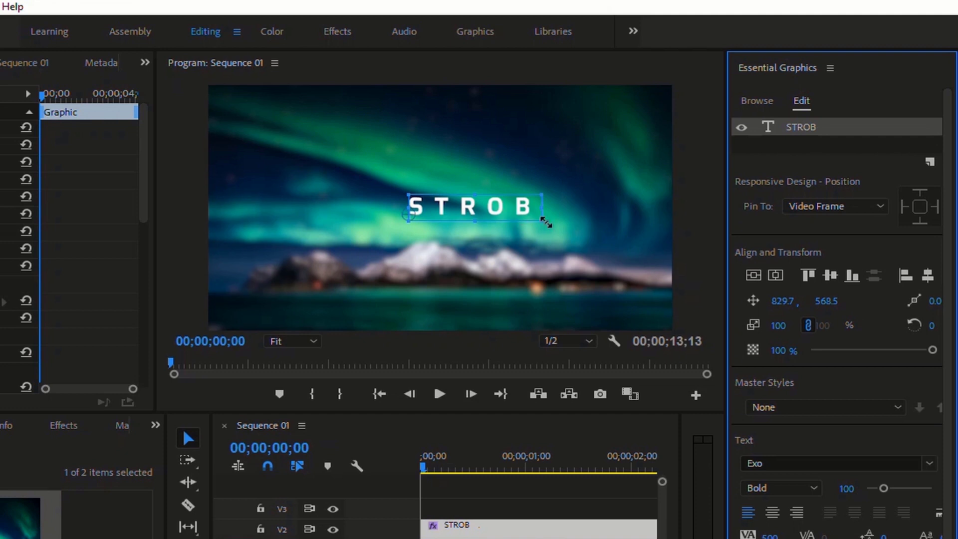
left_click_drag(545, 222, 560, 237)
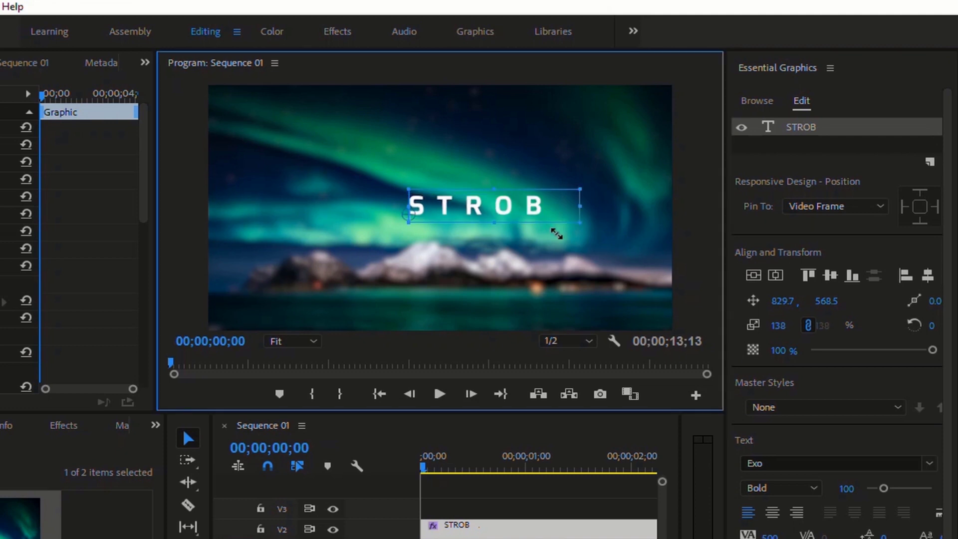
left_click(755, 274)
left_click(777, 274)
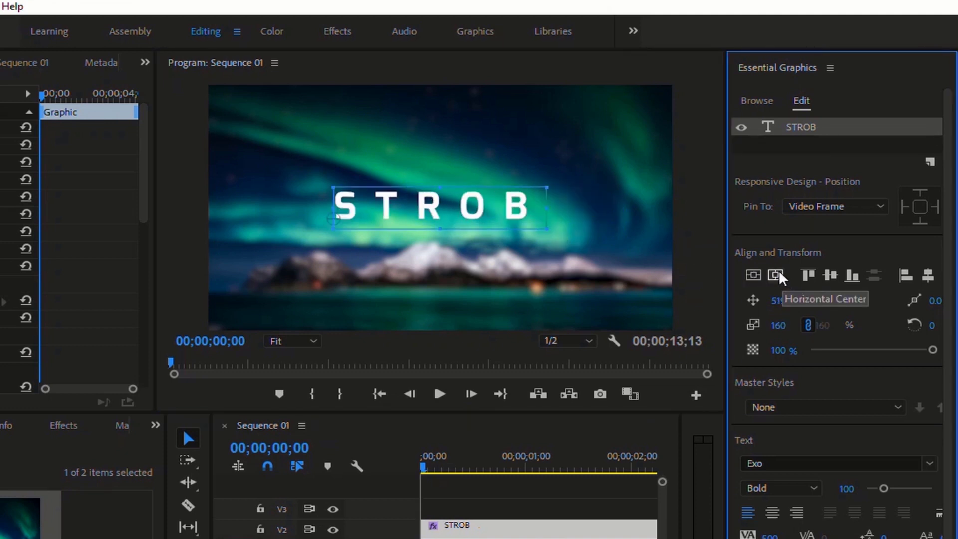
left_click(830, 67)
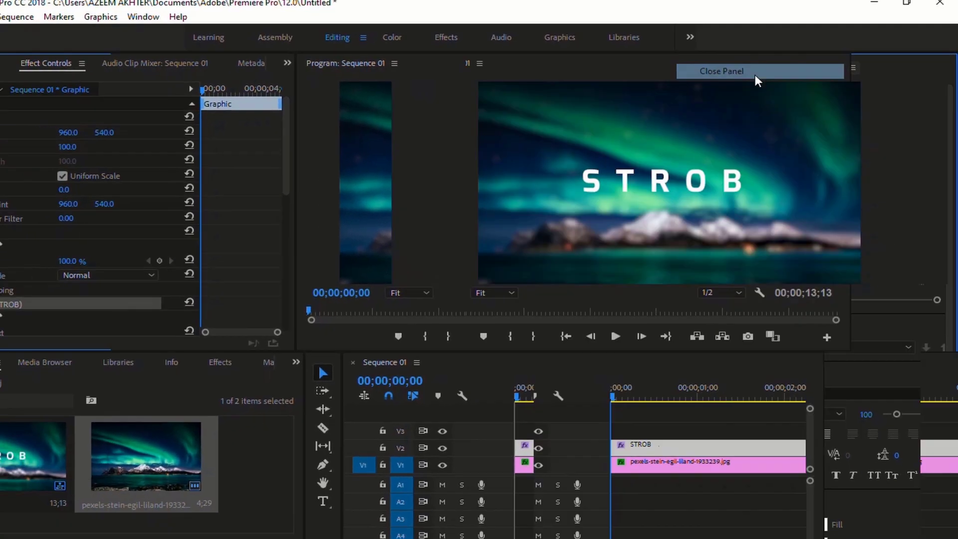
left_click(714, 80)
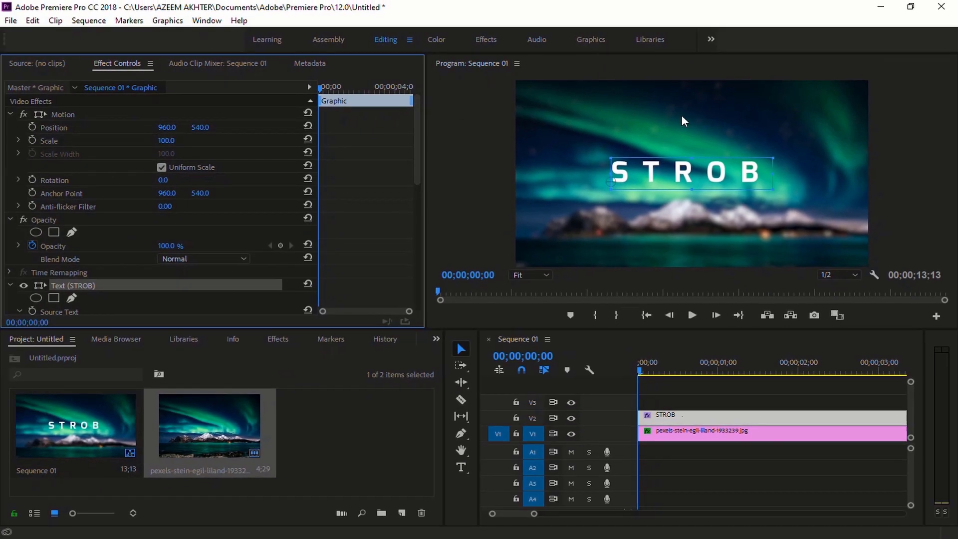
Step: Keyframe the STROB clip's Scale from 100 at the start to 110 at 00;00;02;28
left_click(681, 420)
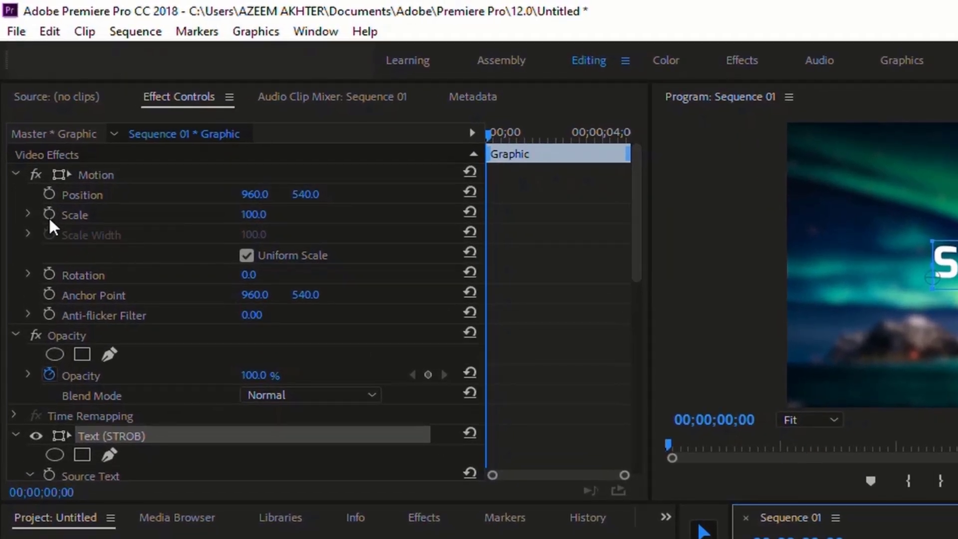
left_click(49, 213)
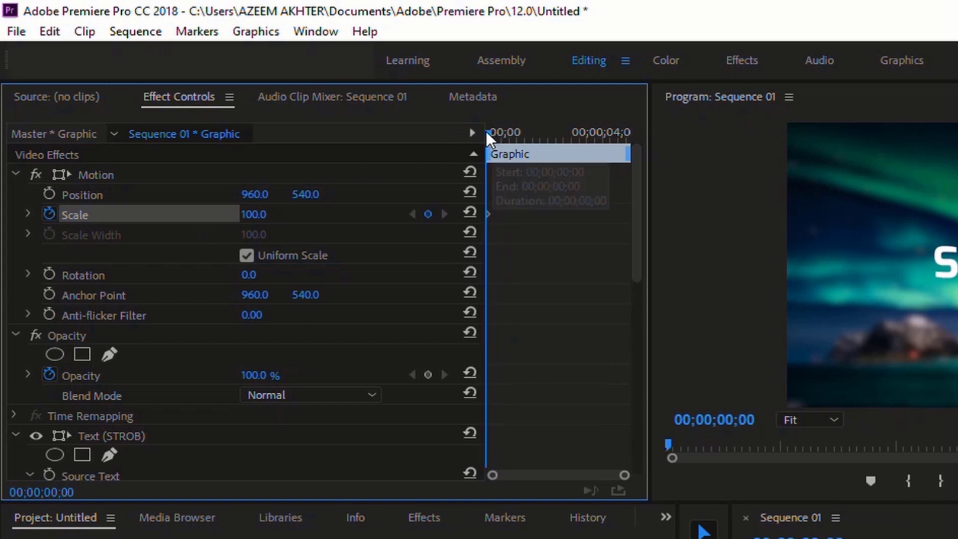
left_click_drag(488, 131, 572, 133)
left_click(255, 213)
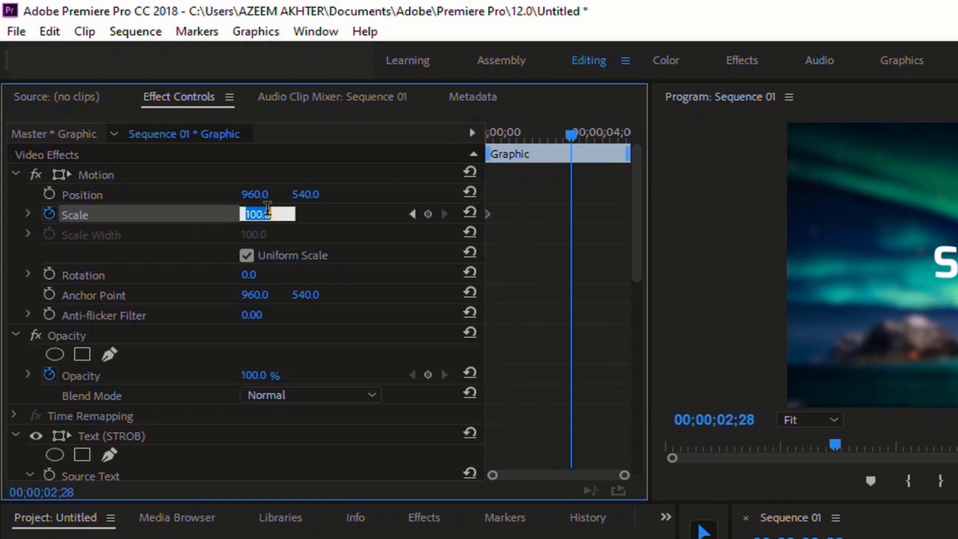
type("110")
key("Return")
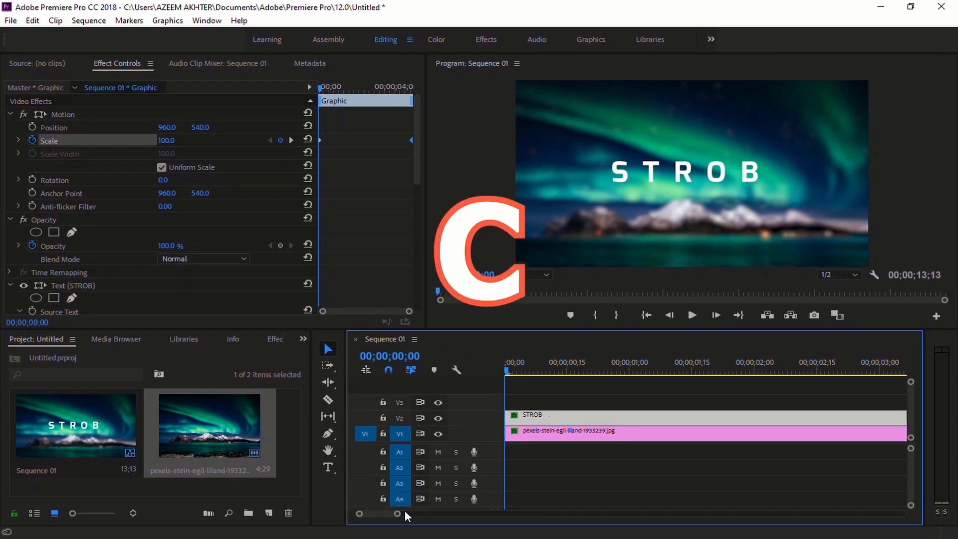
key("c")
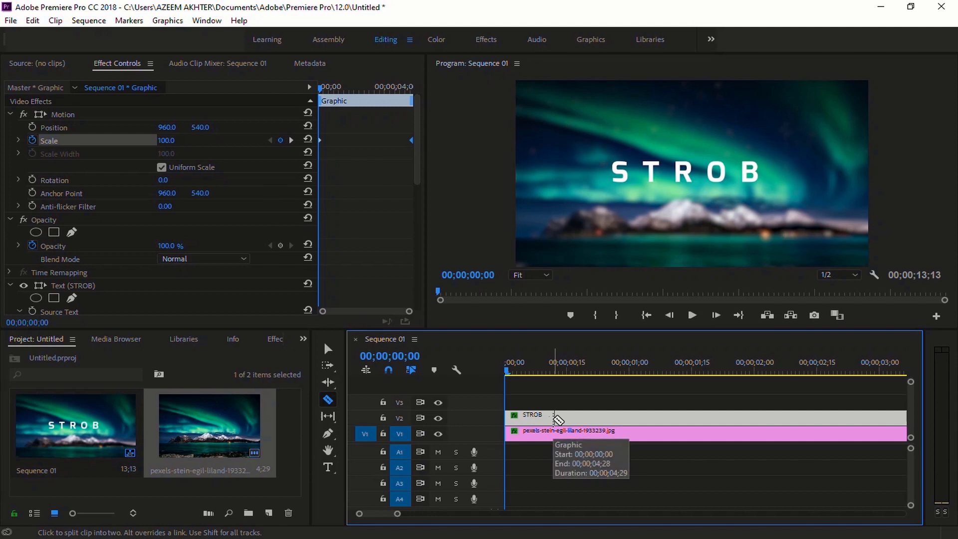
Step: Razor the STROB clip on V2 into about fifteen short, evenly spaced pieces
left_click(555, 418)
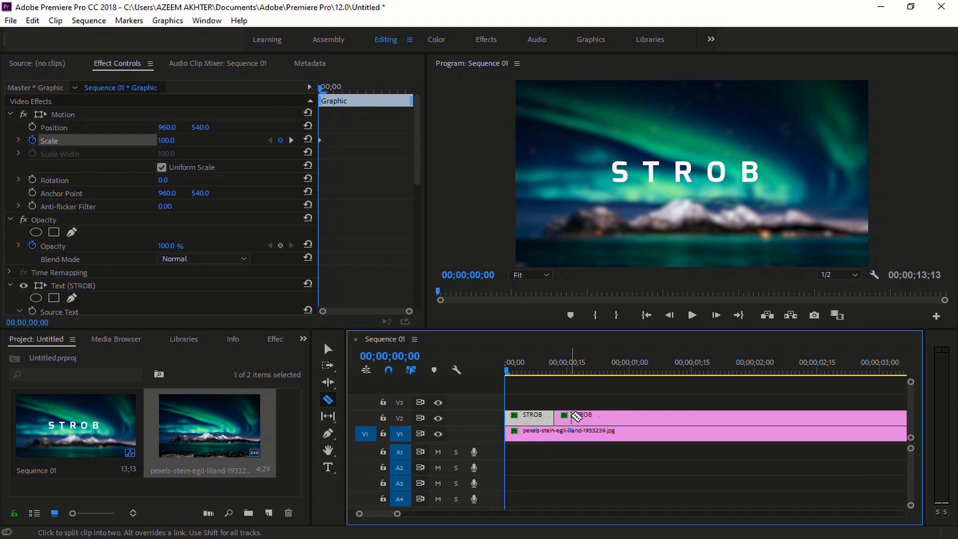
left_click(574, 418)
left_click(604, 419)
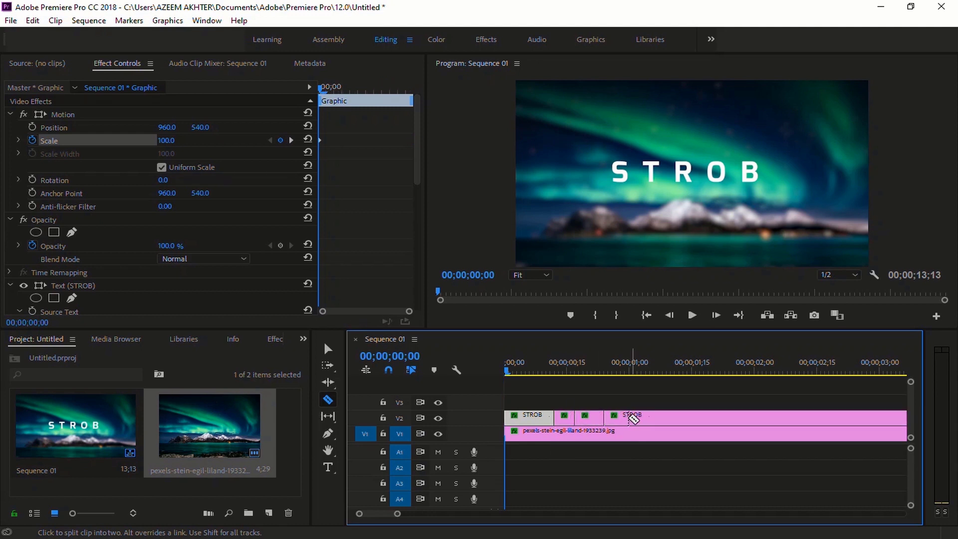
left_click(627, 418)
left_click(666, 419)
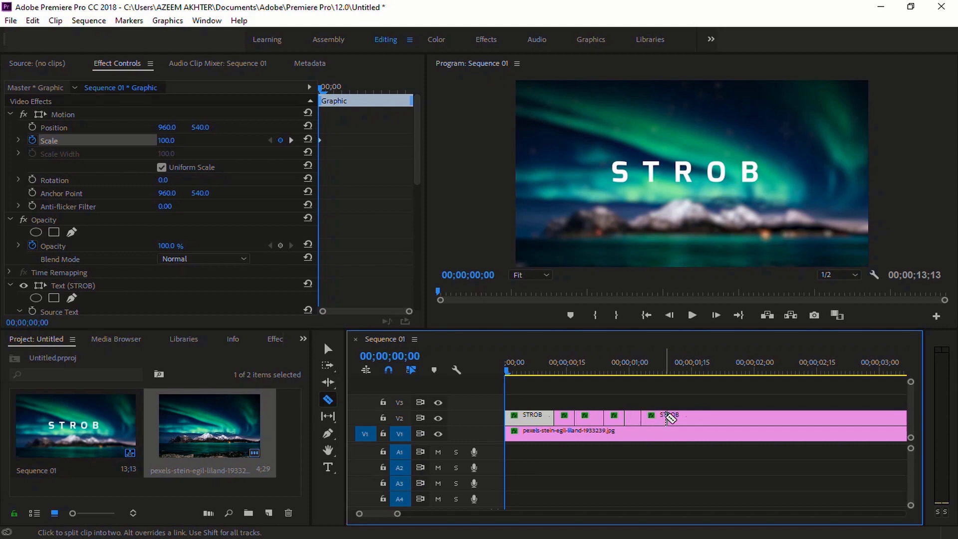
left_click(687, 418)
left_click(704, 419)
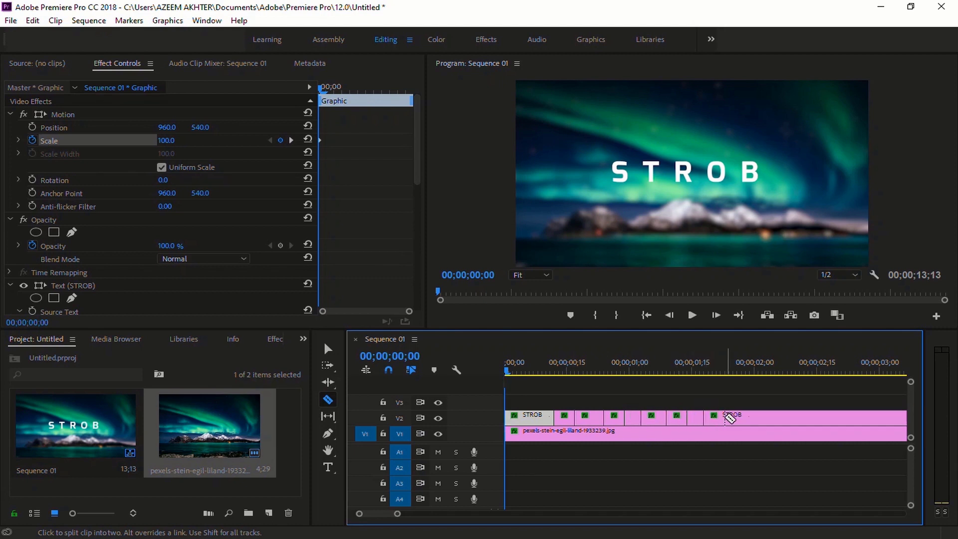
left_click(725, 418)
left_click(745, 418)
left_click(765, 418)
left_click(787, 418)
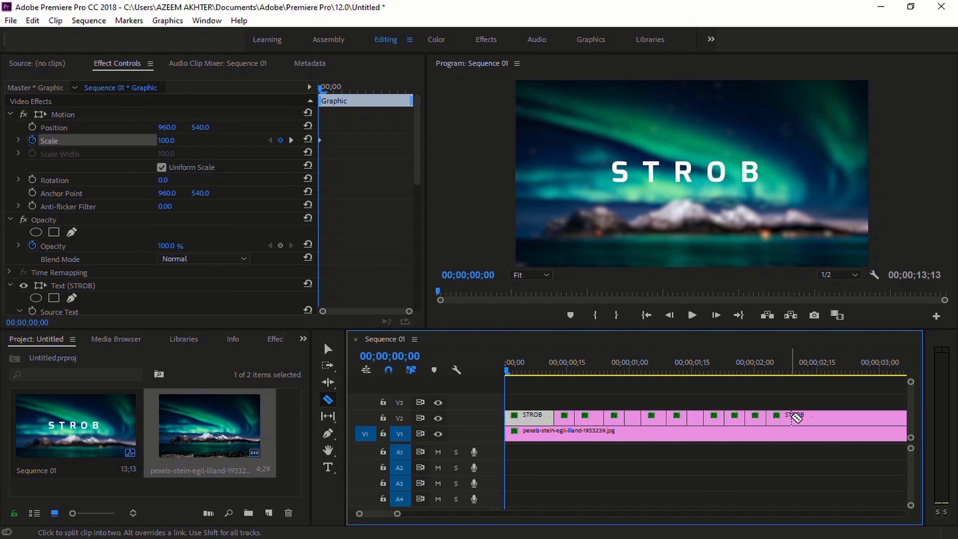
left_click(807, 418)
left_click(836, 418)
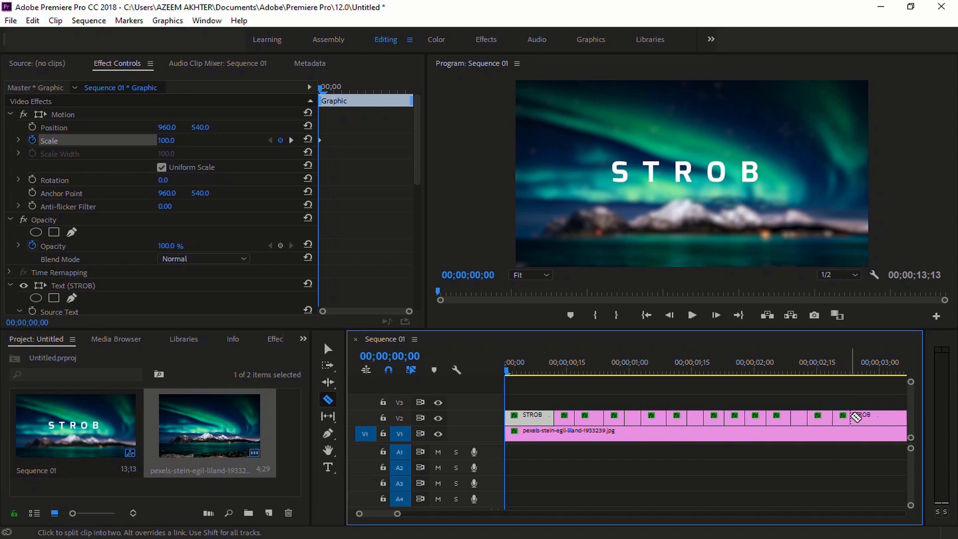
left_click(849, 418)
Step: Delete the second short STROB piece to leave a gap
key("v")
left_click(565, 422)
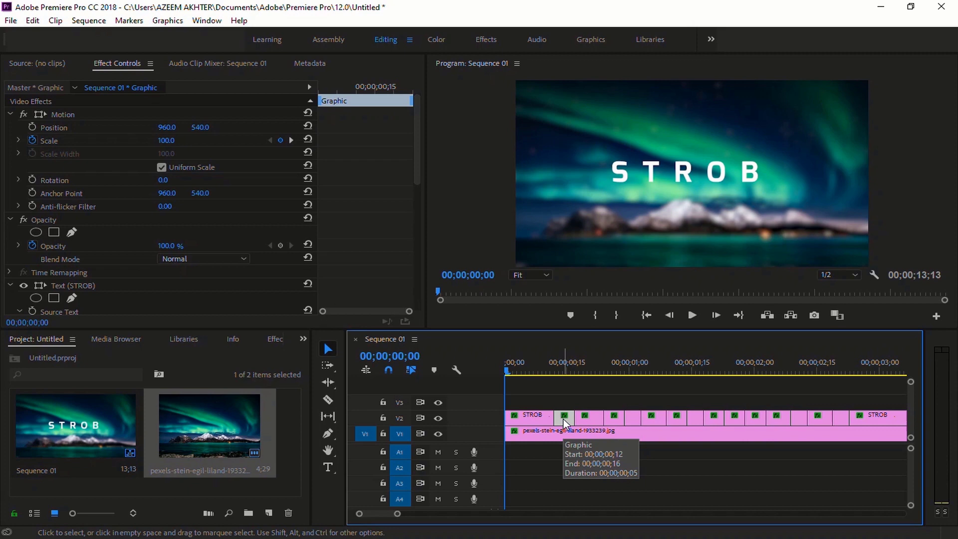
key("Delete")
Step: Delete six alternate STROB pieces on V2 to create on-off gaps
left_click(614, 420)
key("Delete")
left_click(663, 424)
key("Delete")
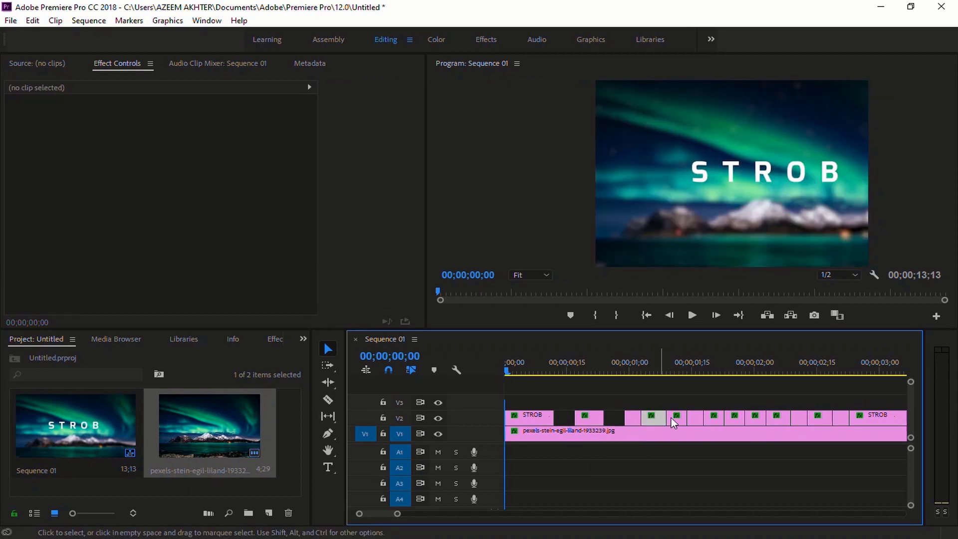
left_click(695, 420)
key("Delete")
left_click(740, 422)
key("Delete")
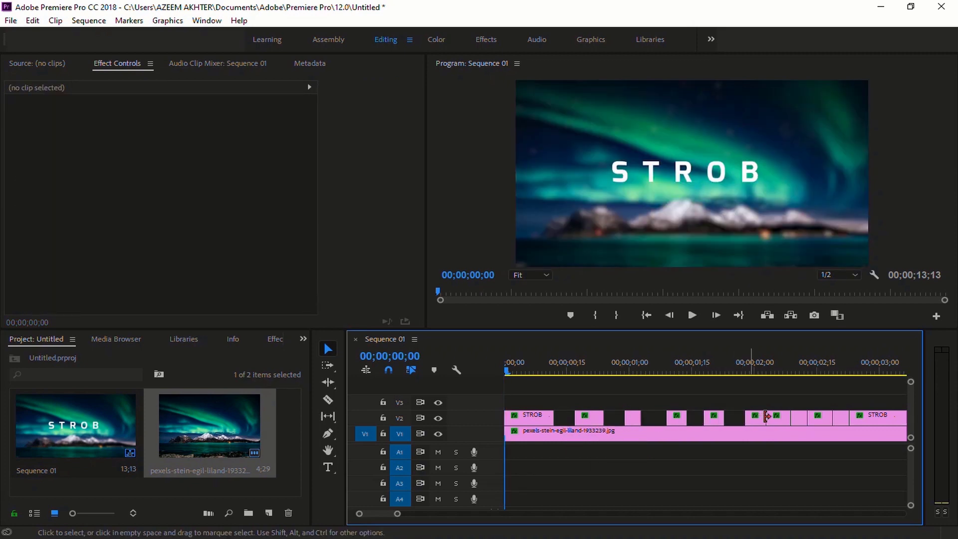
left_click(777, 421)
key("Delete")
left_click(823, 422)
key("Delete")
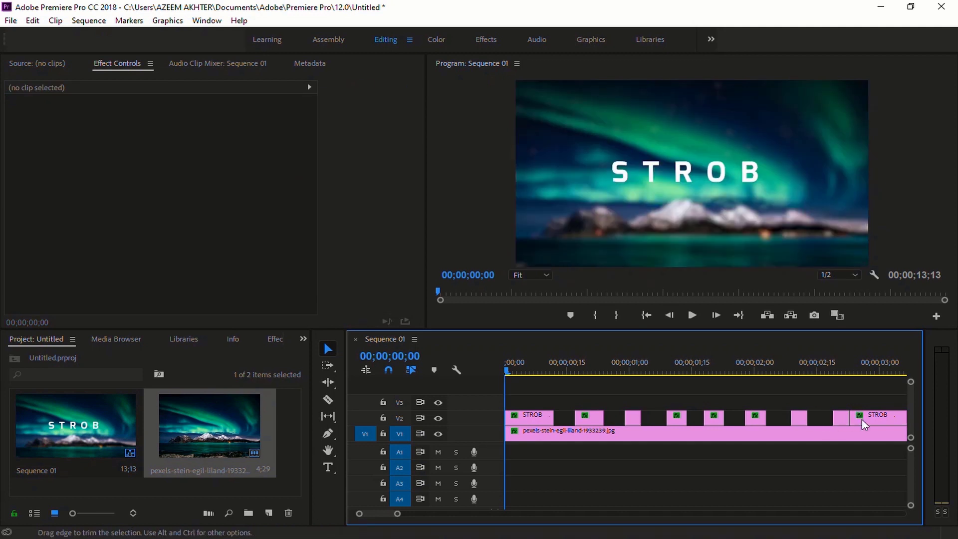
Step: Split the last STROB clip near its start and delete the small piece
key("c")
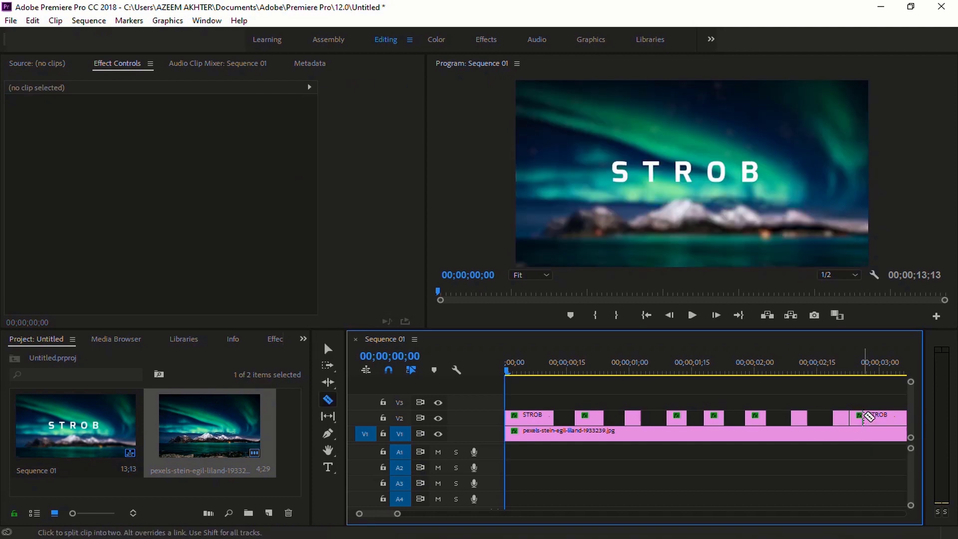
left_click(863, 418)
key("v")
left_click(858, 423)
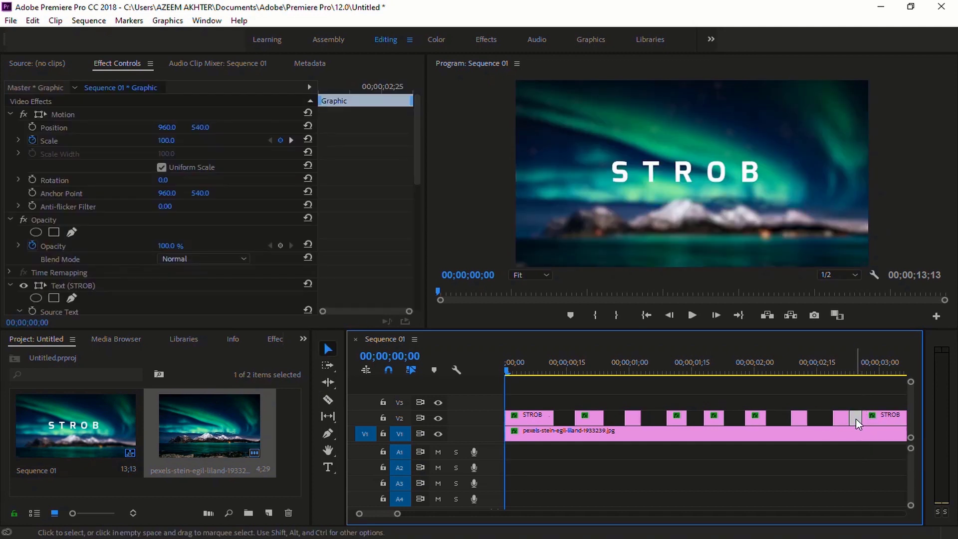
key("Delete")
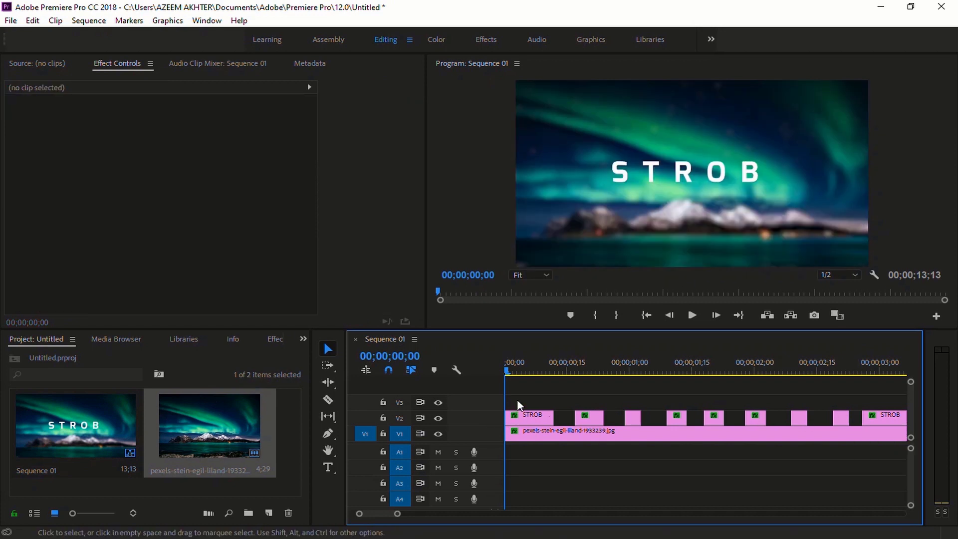
Step: Play back the strobing title, preview it full screen, then return to the sequence start
left_click(692, 316)
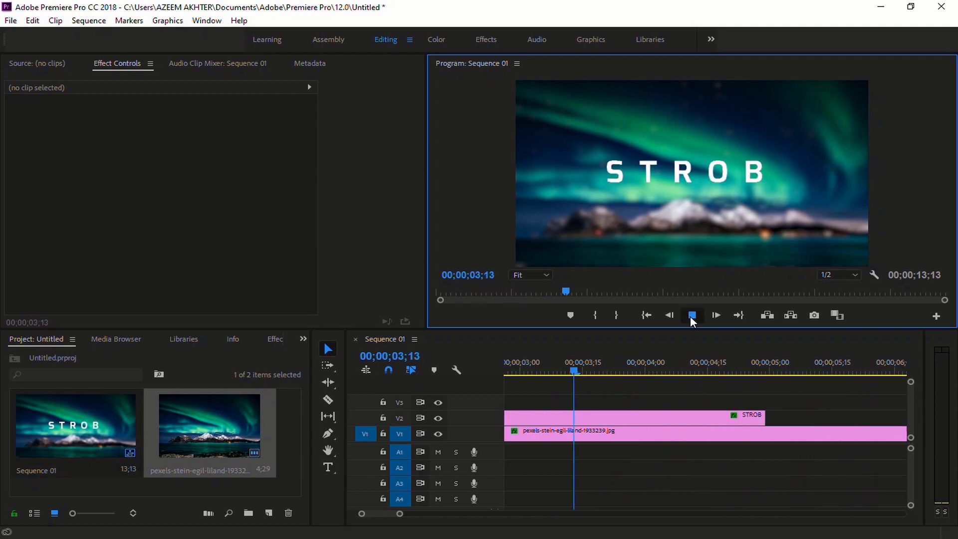
left_click(692, 316)
left_click_drag(567, 290, 412, 299)
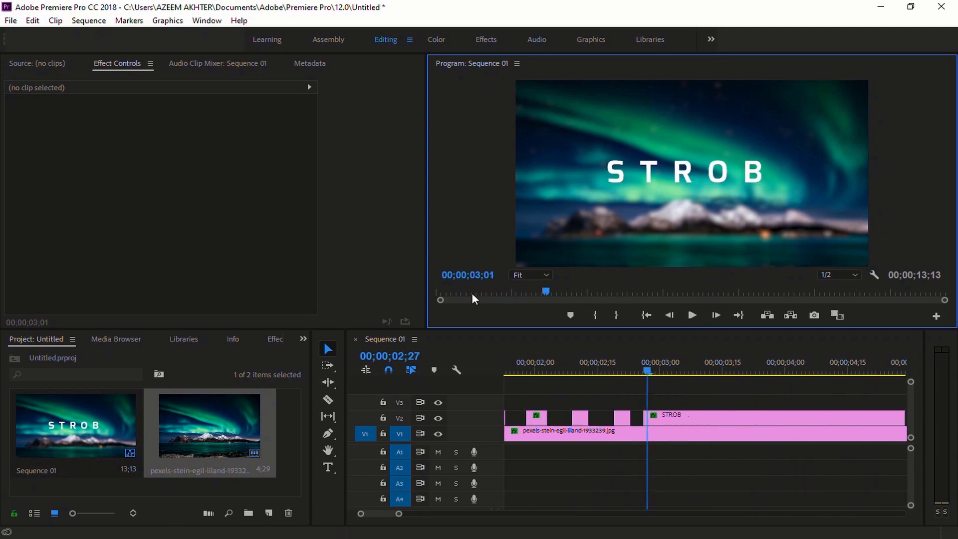
key("ctrl+grave")
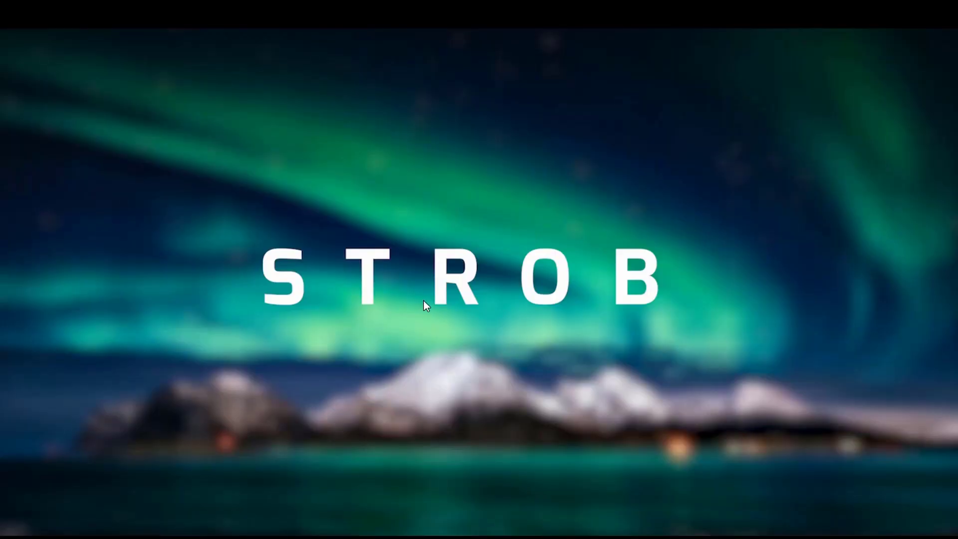
key("space")
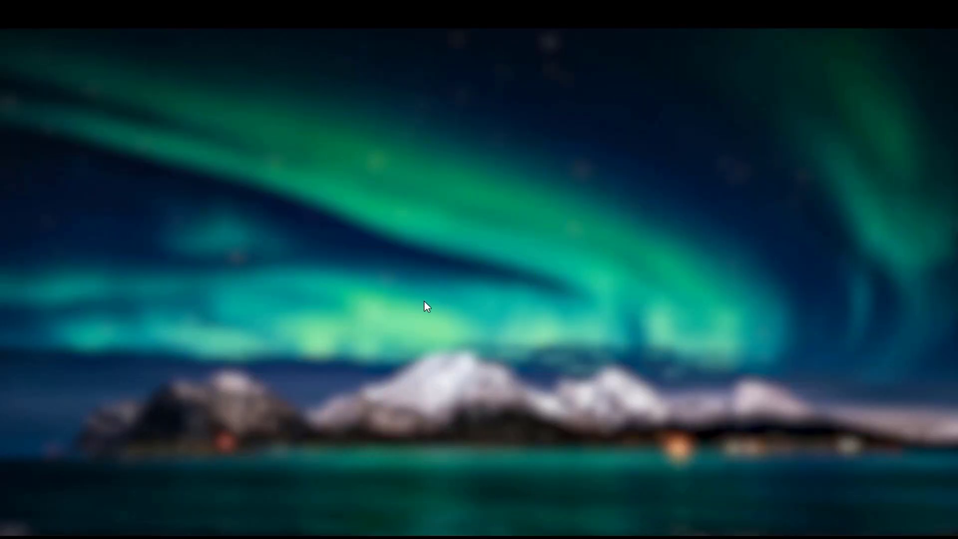
key("ctrl+grave")
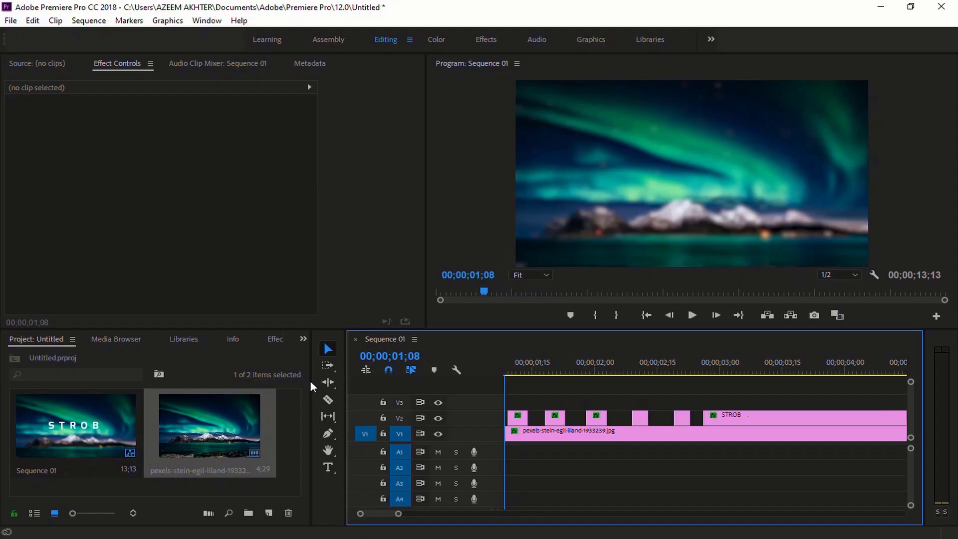
key("Home")
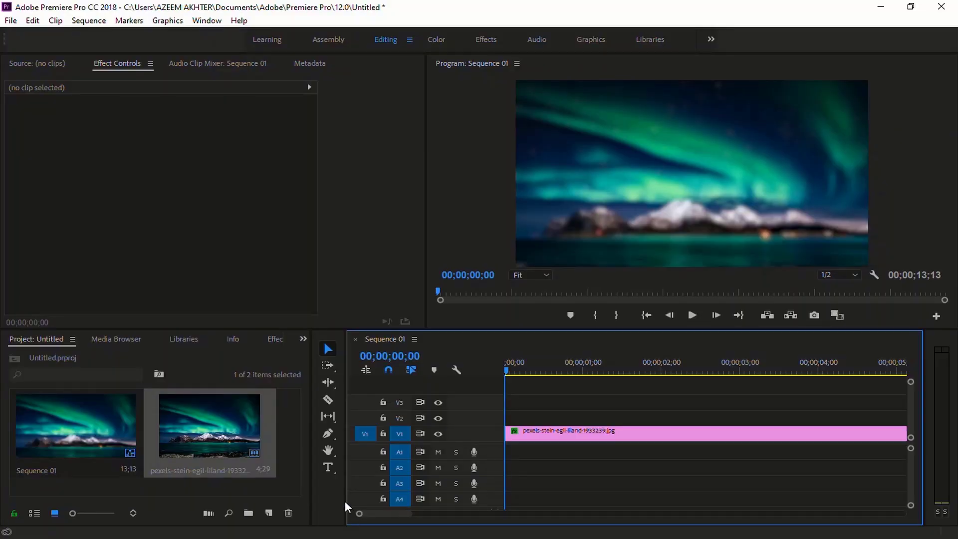
Step: Type a new 'THE GLITCH' title across the middle of the aurora frame
left_click(327, 467)
left_click(605, 189)
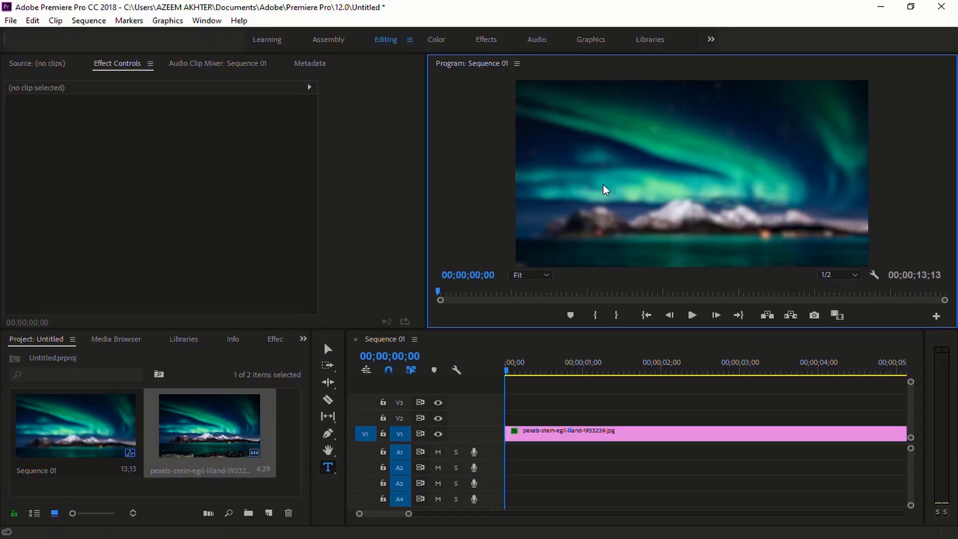
type("TH")
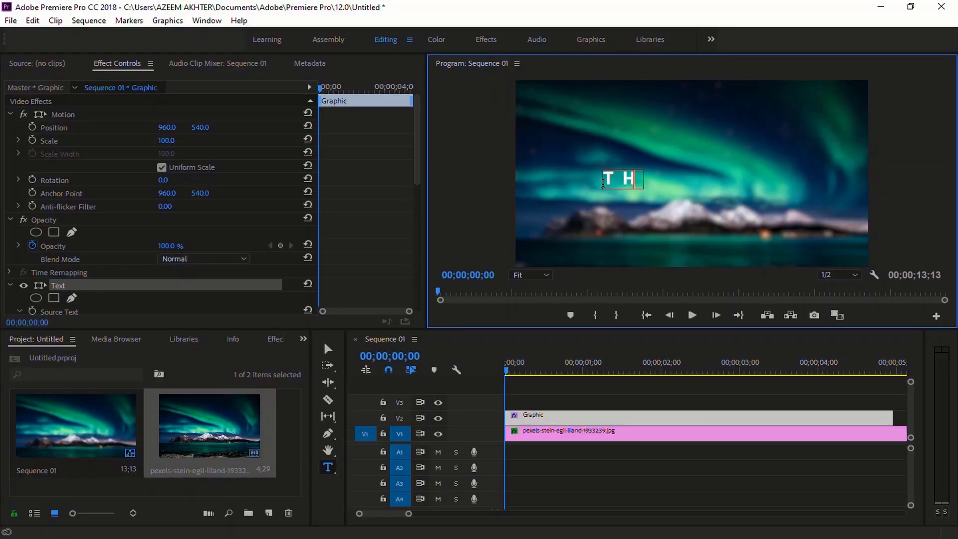
type("E GLI")
type("T")
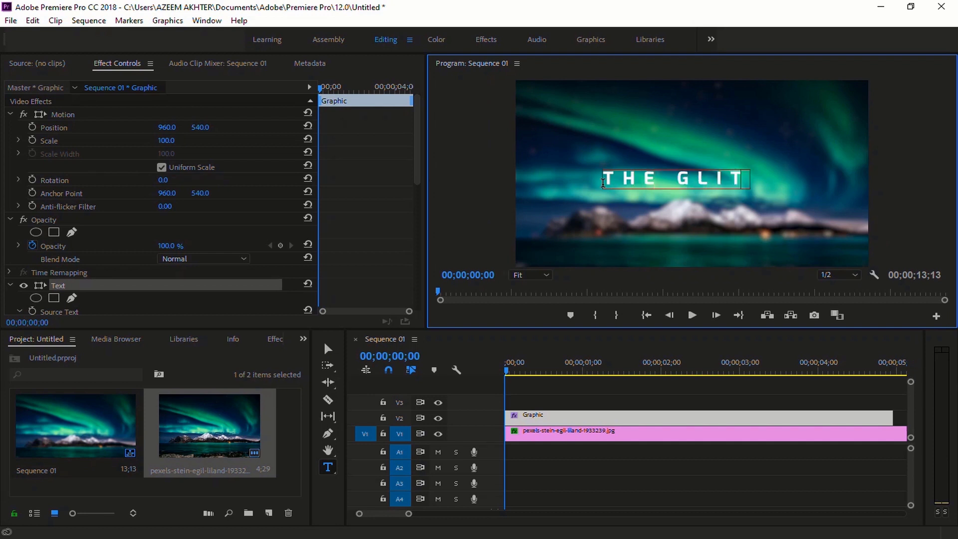
type("CH")
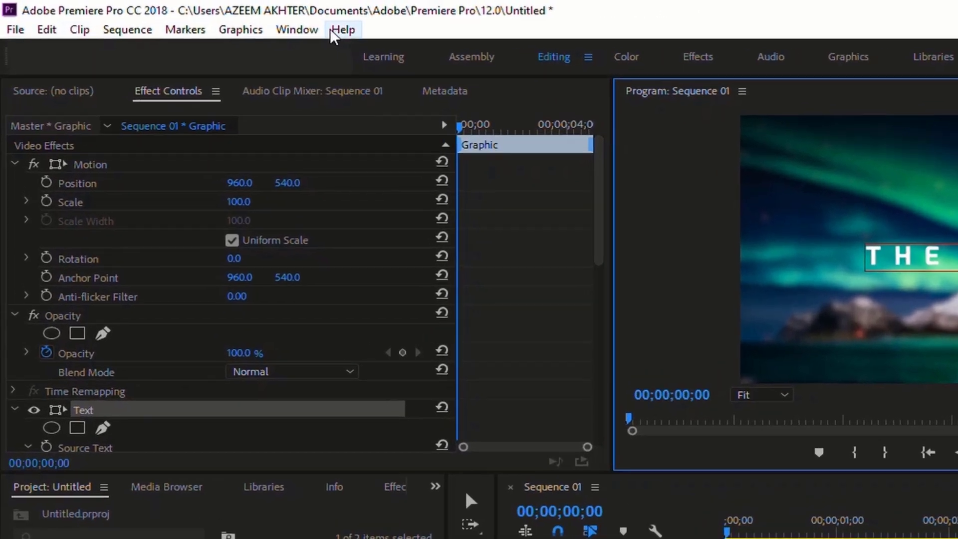
Step: Open Essential Graphics and set THE GLITCH title's font to Sonic XBd BT
left_click(207, 20)
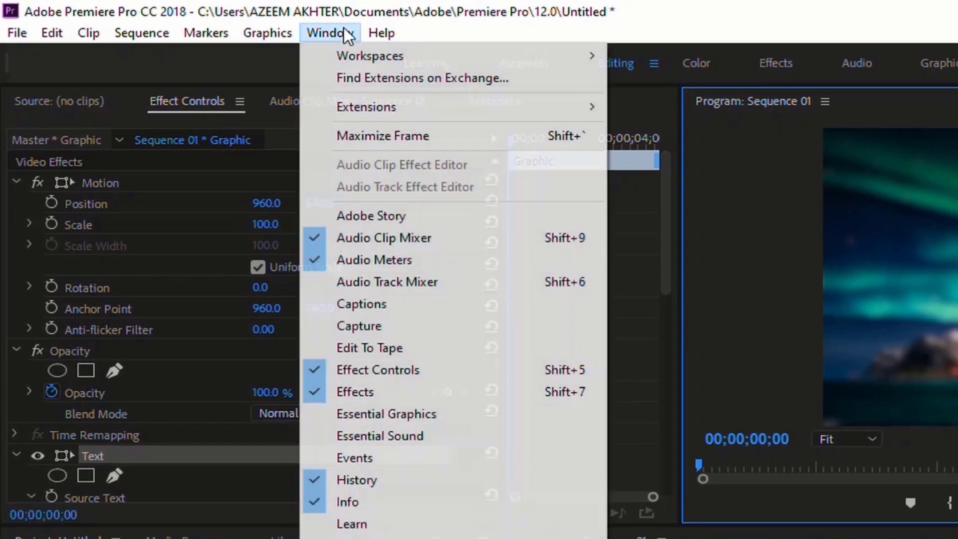
left_click(409, 420)
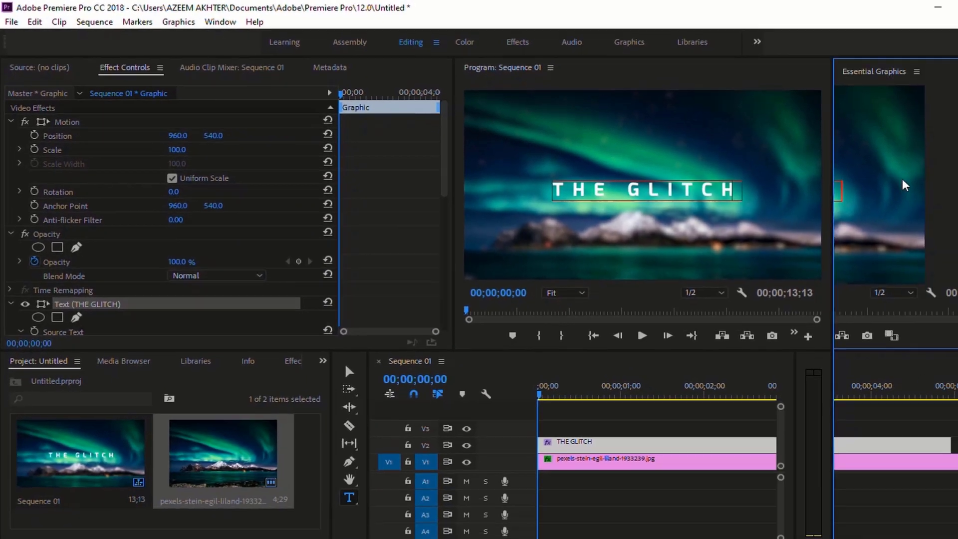
left_click(329, 351)
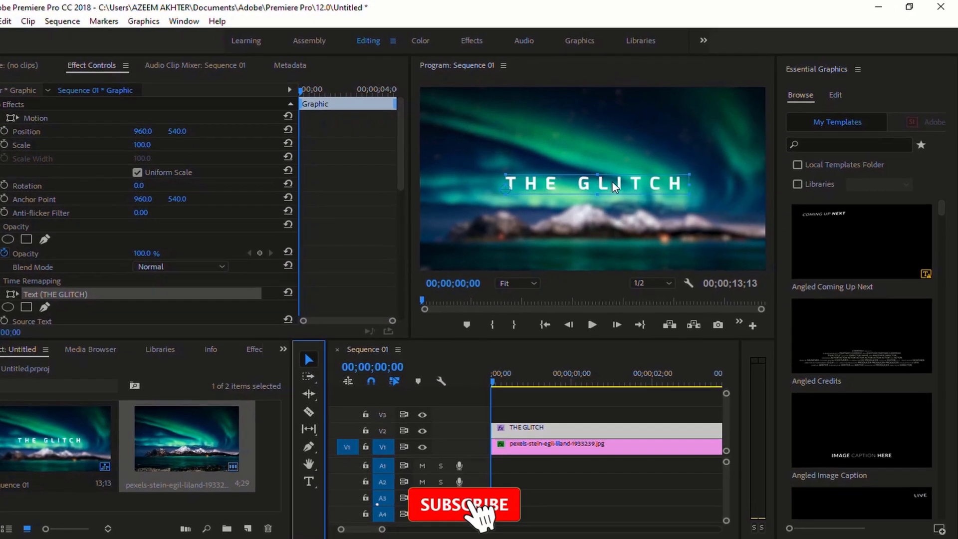
left_click(598, 210)
left_click(805, 119)
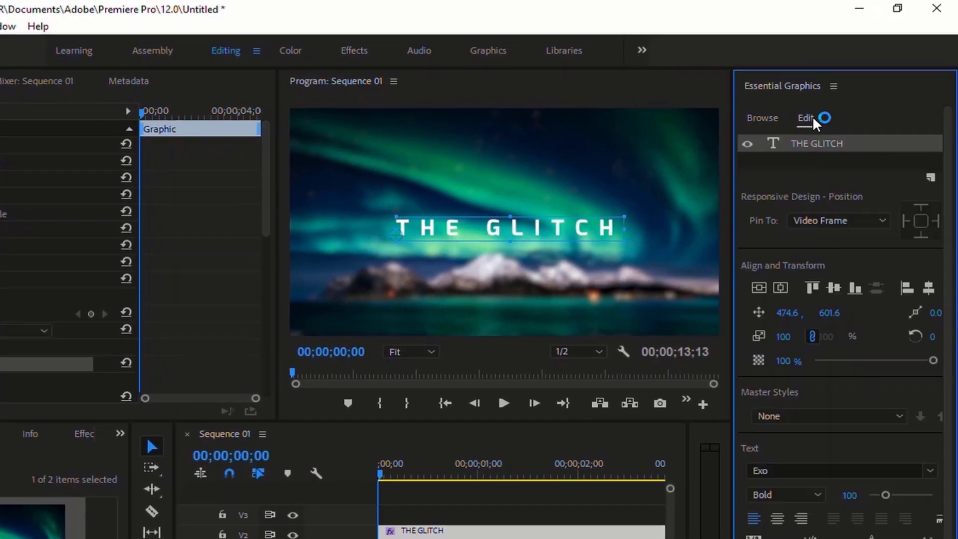
left_click(828, 468)
type("SONIC")
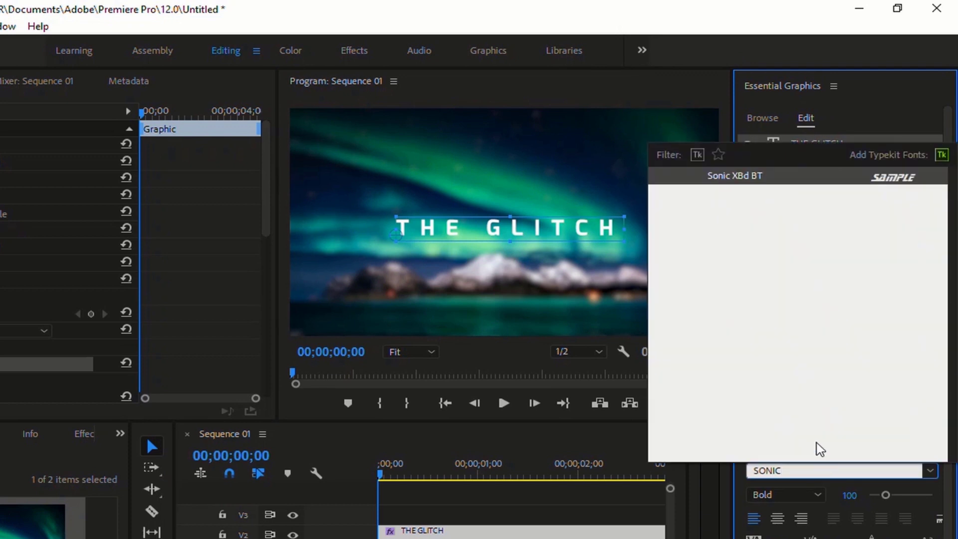
left_click(758, 177)
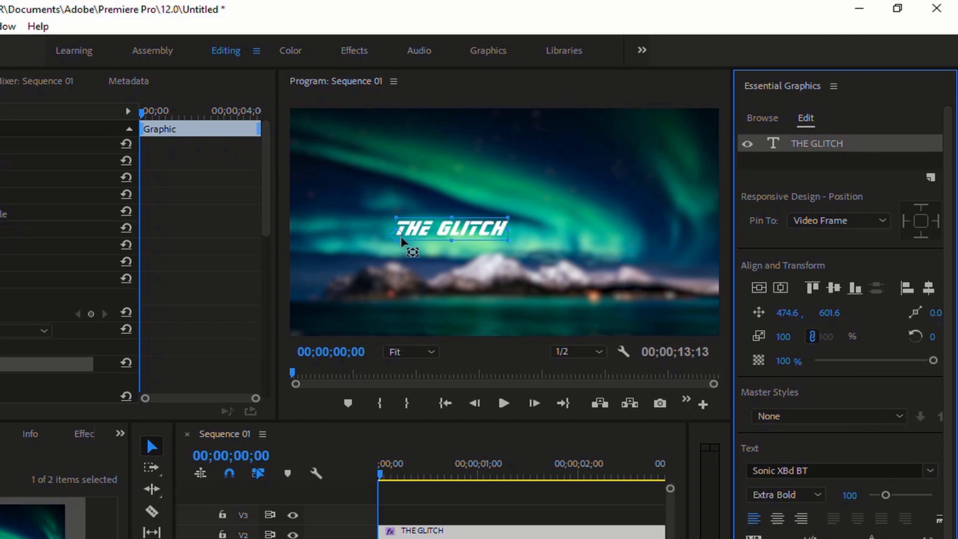
Step: Centre the title's anchor point, scale it to 209, and centre it in the frame
left_click(437, 235)
left_click_drag(447, 246, 446, 228)
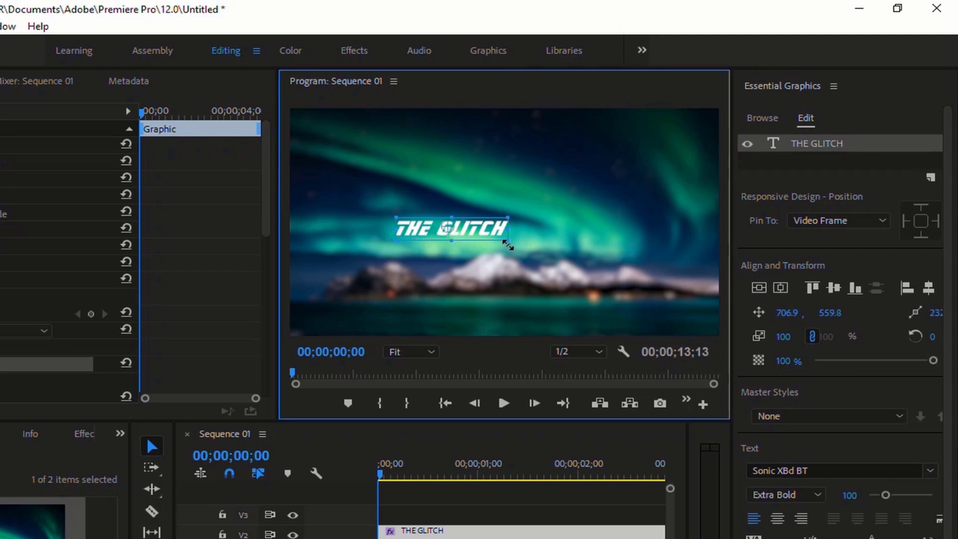
left_click_drag(507, 245, 574, 255)
left_click(777, 295)
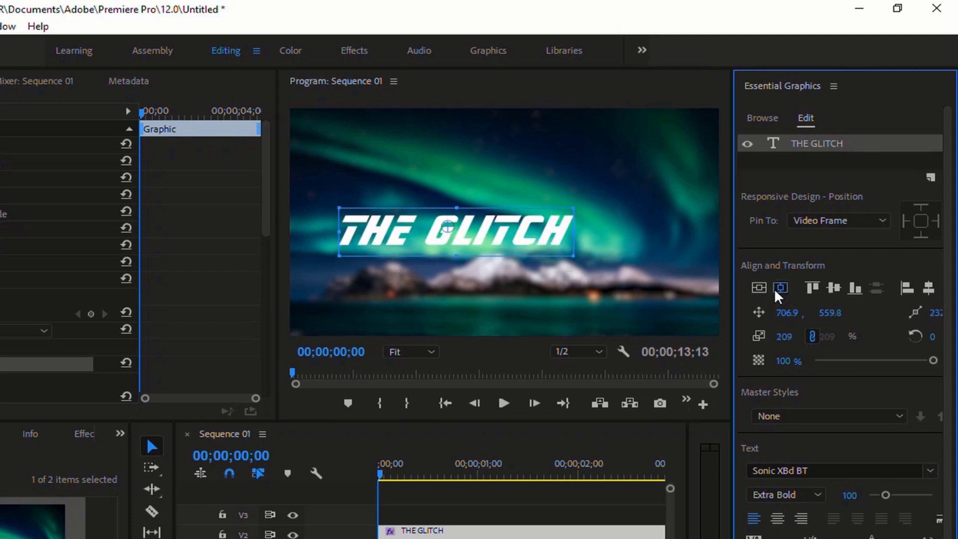
left_click(779, 290)
left_click(759, 288)
left_click(834, 86)
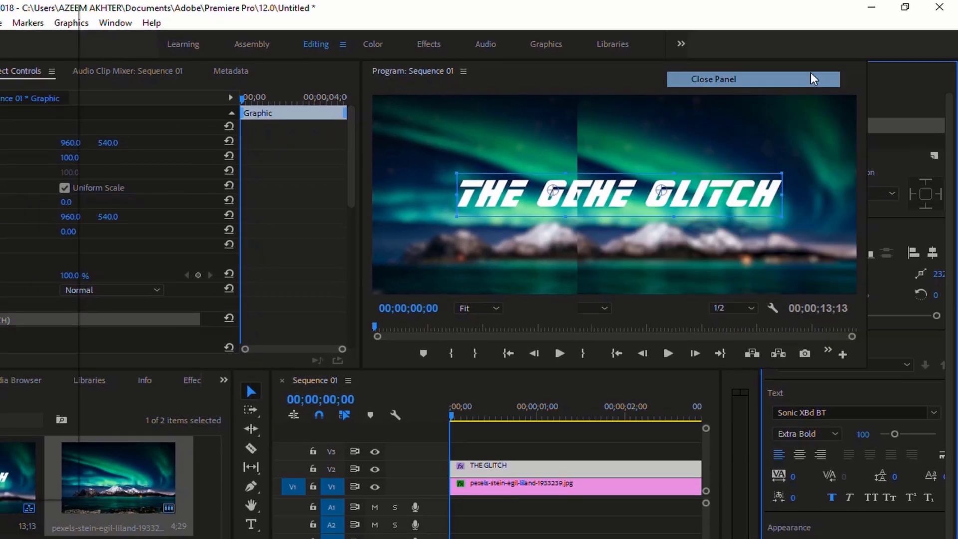
Step: Close Essential Graphics and apply Block Dissolve to THE GLITCH clip, viewing its settings
left_click(793, 92)
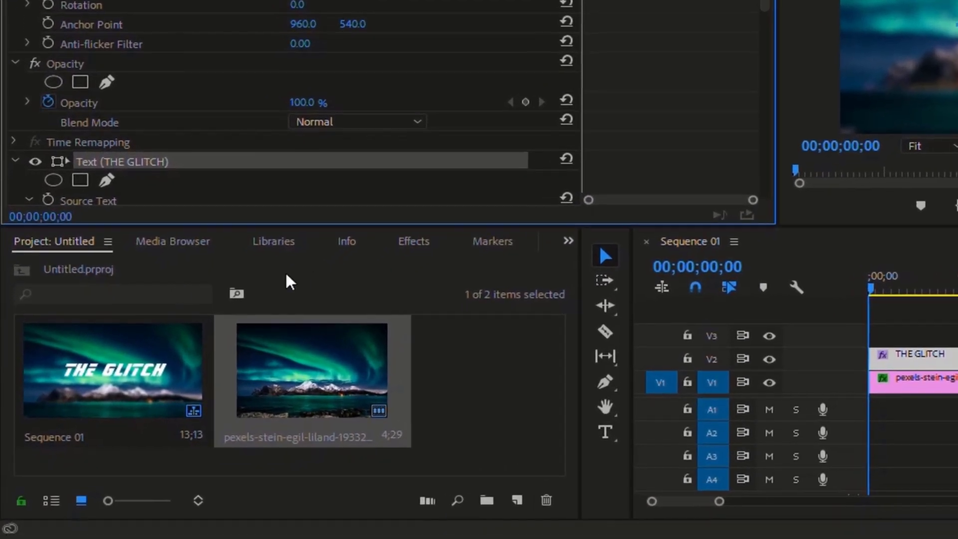
left_click(405, 247)
left_click(166, 265)
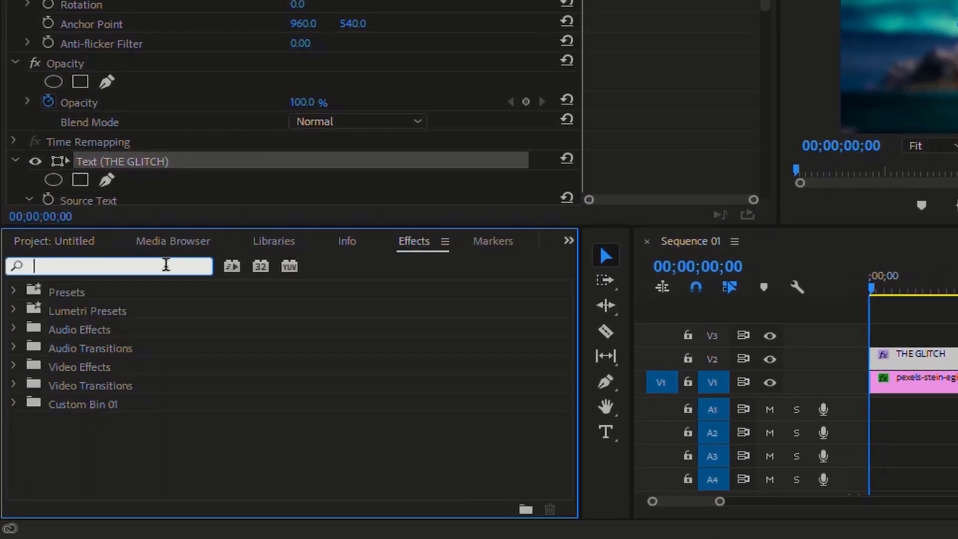
type("BL")
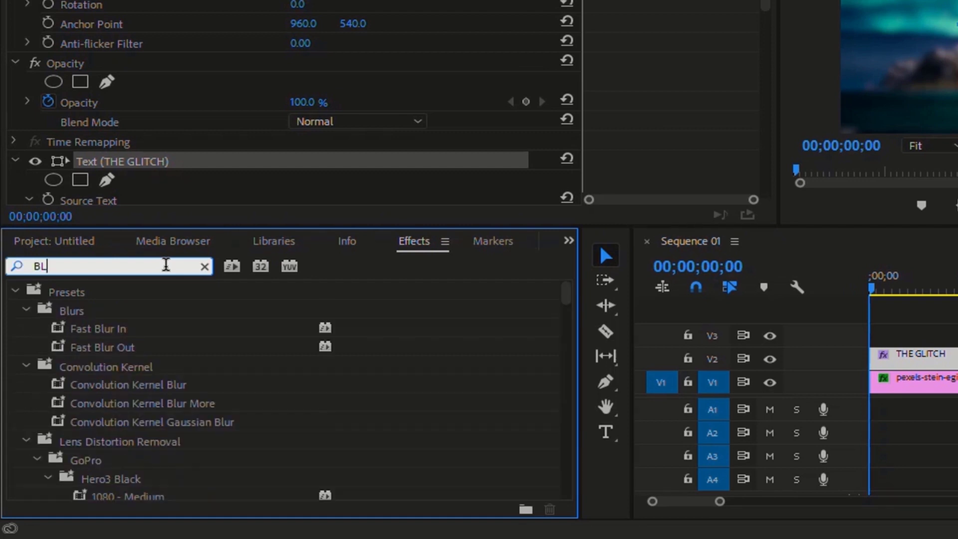
type("OCK")
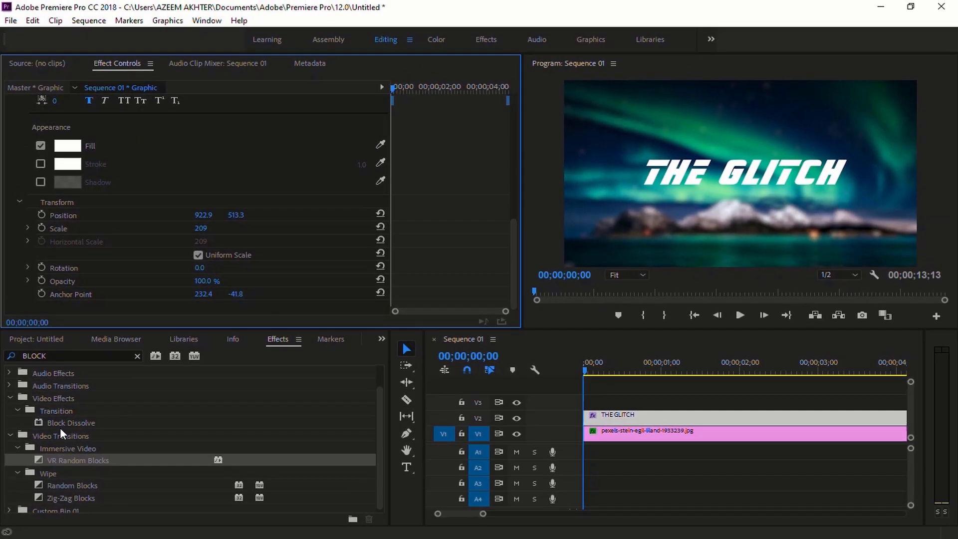
left_click_drag(67, 422, 617, 418)
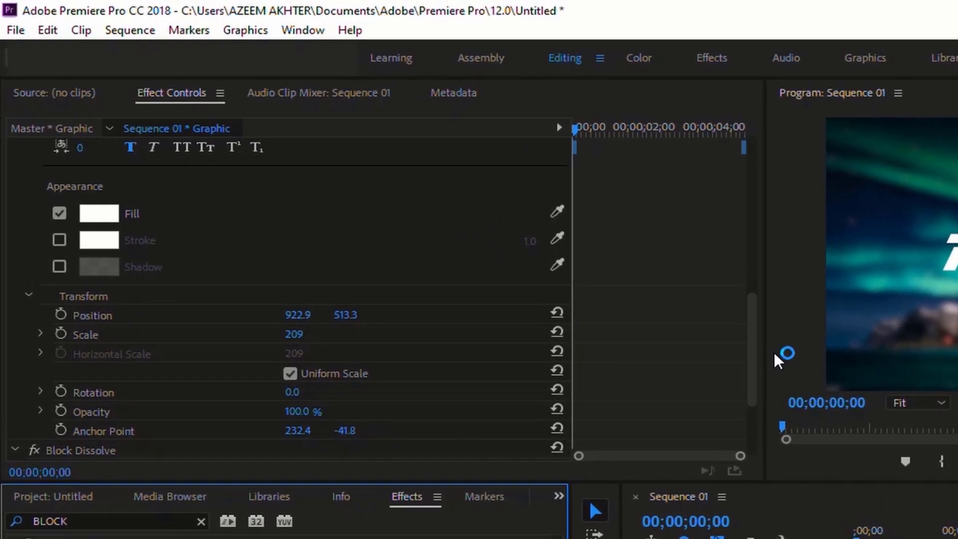
left_click_drag(754, 352, 755, 428)
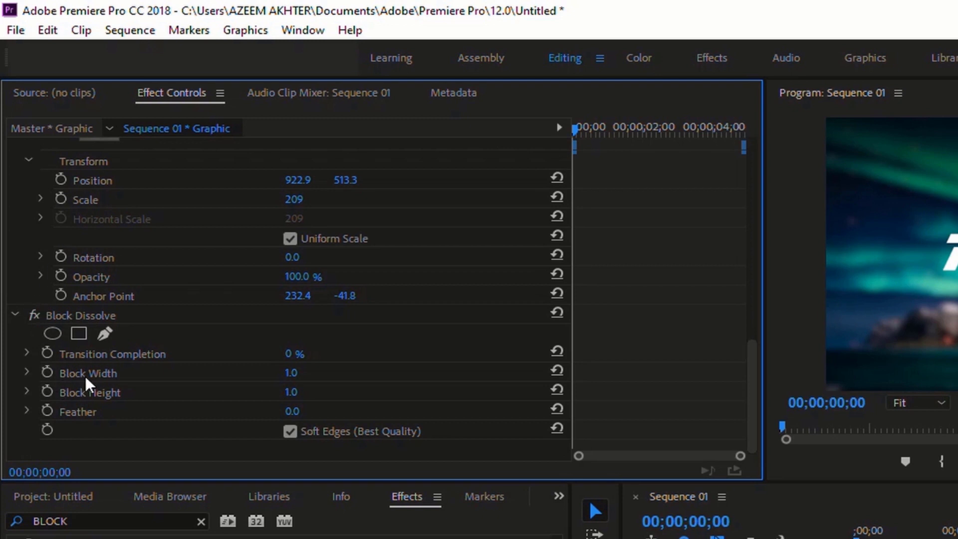
Step: Set Block Dissolve's Block Width and Block Height to 100
left_click(294, 373)
type("1")
key("Return")
left_click(291, 392)
type("10")
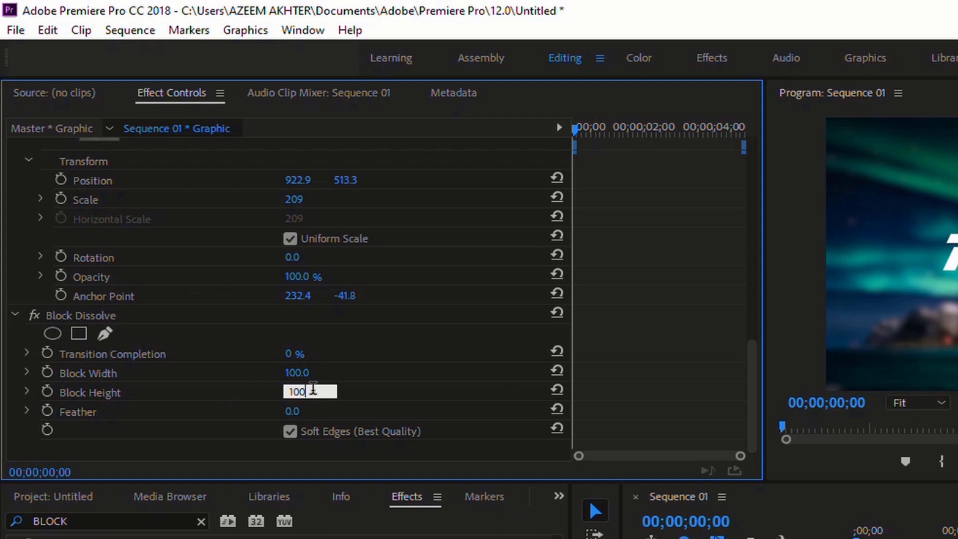
key("Return")
Step: Keyframe Transition Completion from 100% at the start to 0% ten frames later, then scrub to preview
left_click(294, 354)
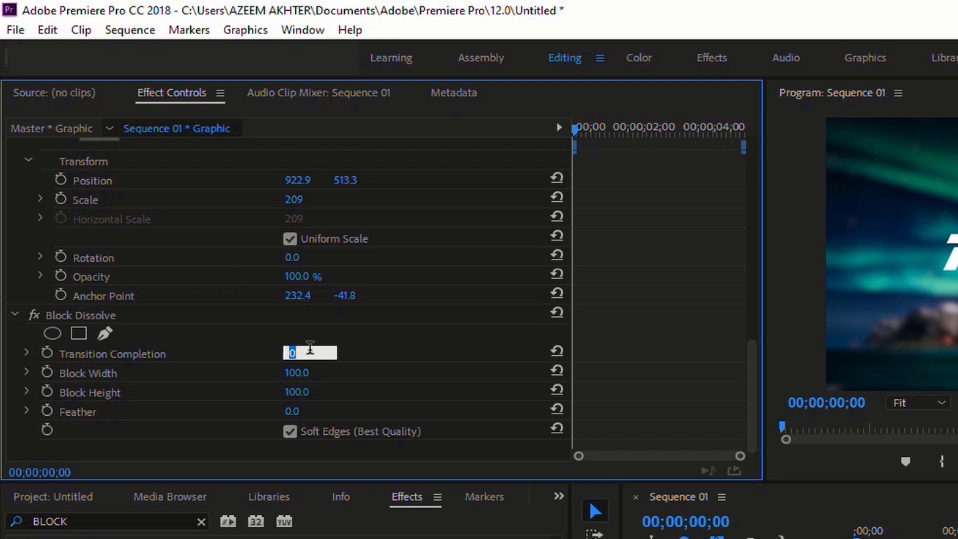
type("100")
key("Return")
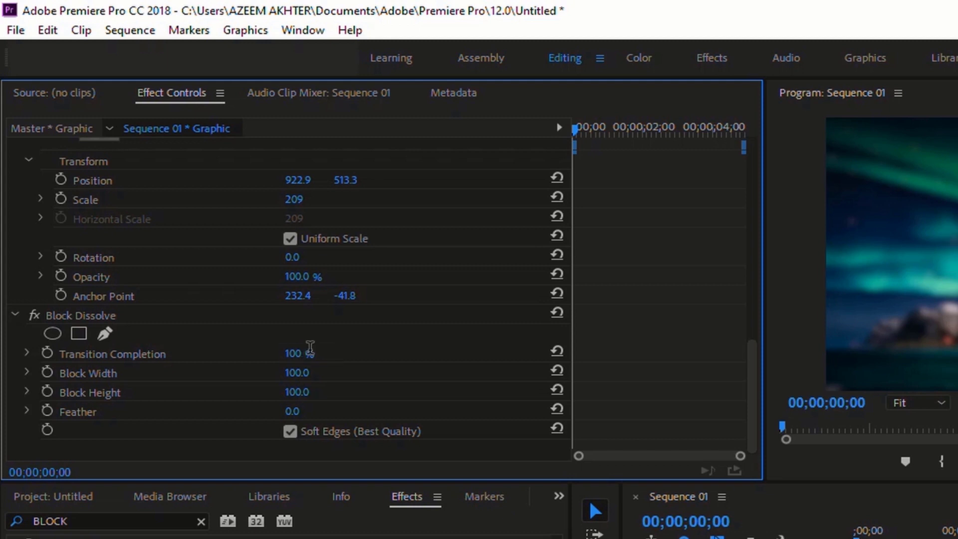
left_click(48, 352)
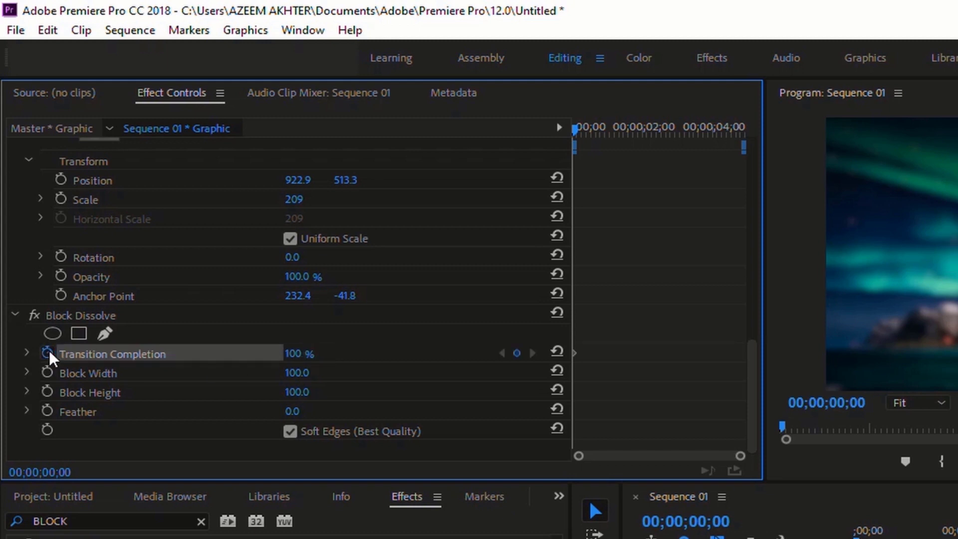
key("shift+Right")
key("shift+Right")
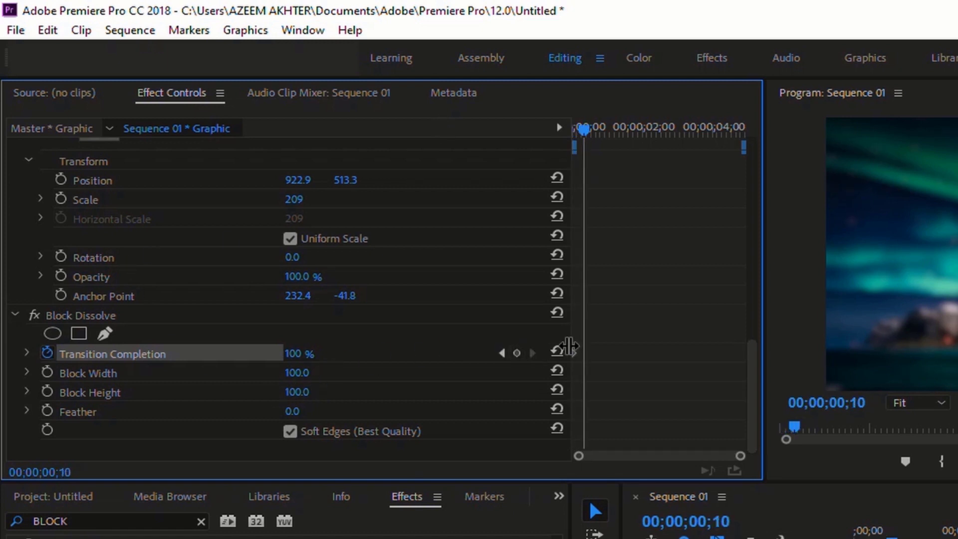
left_click(288, 354)
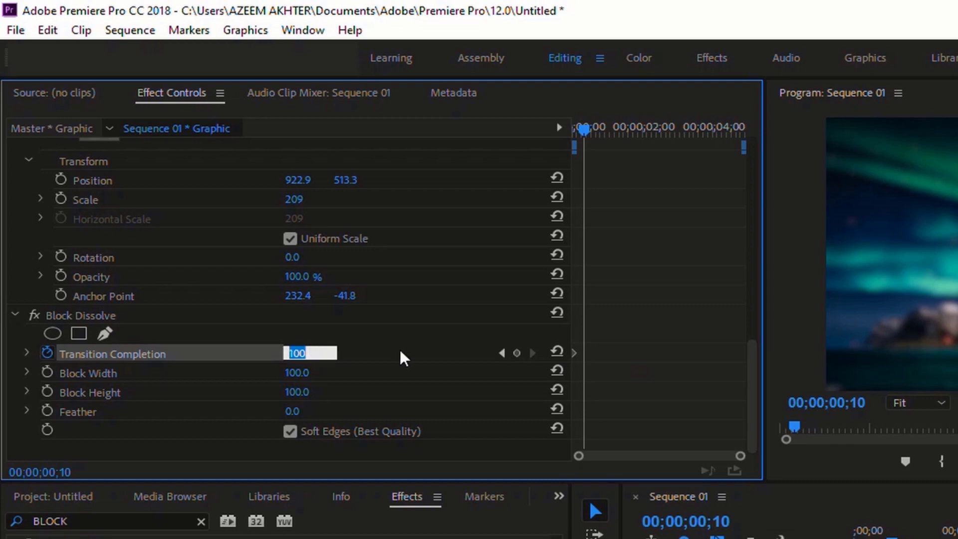
type("0")
mouse_move(595, 370)
left_mouse_down()
mouse_move(616, 365)
mouse_move(584, 371)
left_mouse_up()
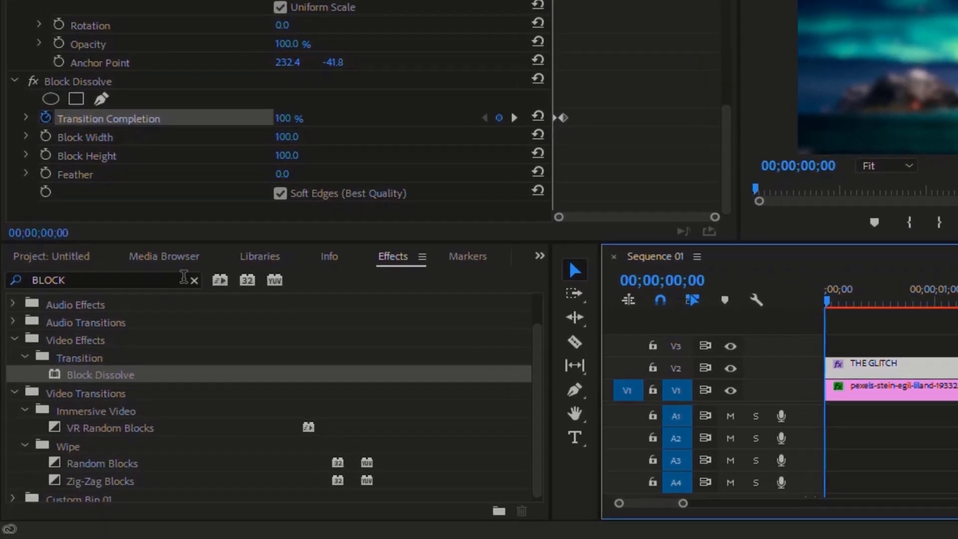
Step: Search 'VR DIG', drop VR Digital Glitch onto THE GLITCH title clip and reveal its parameters
left_click(163, 322)
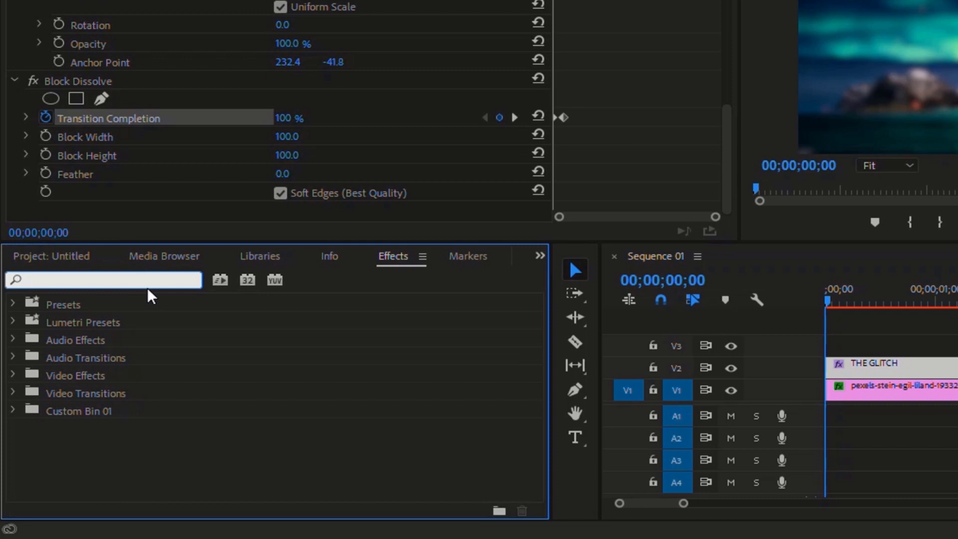
type("VR D")
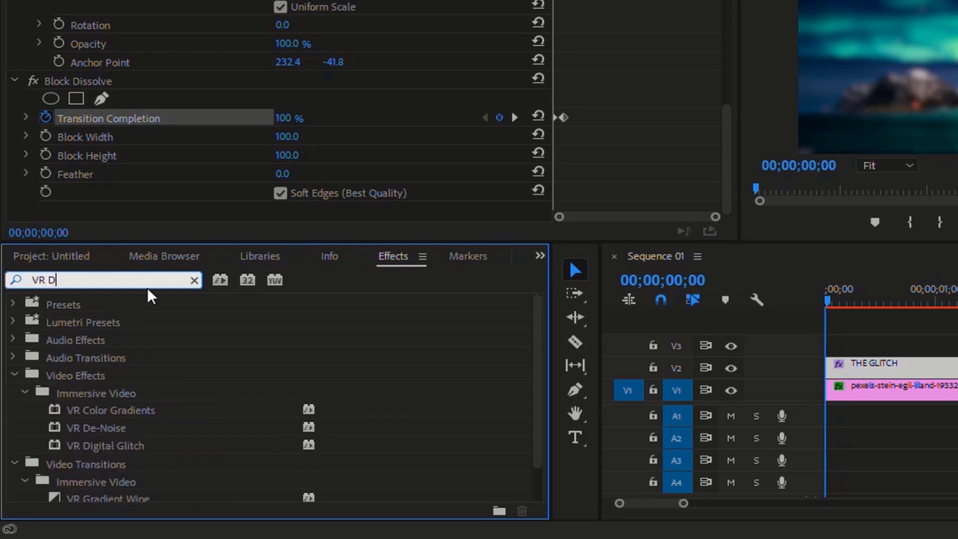
type("IG")
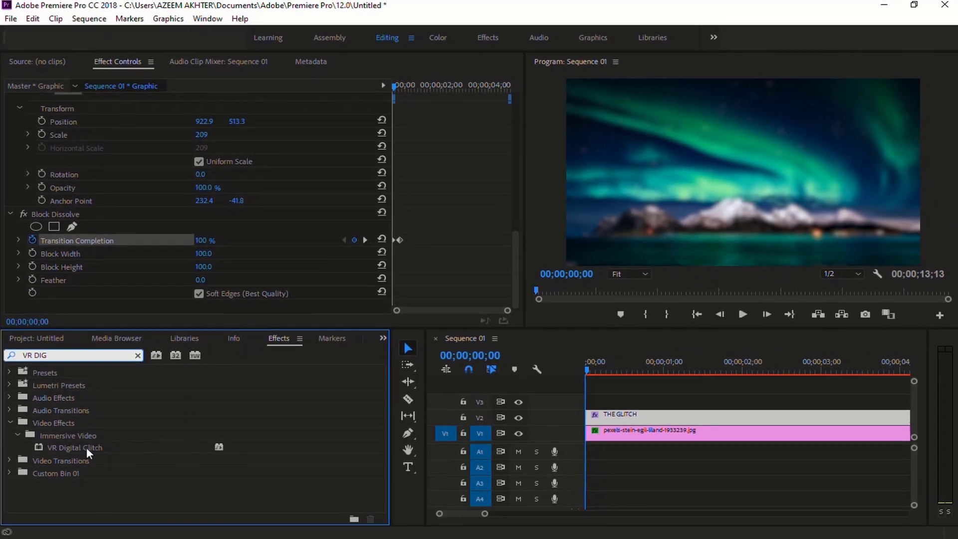
left_click_drag(86, 447, 637, 424)
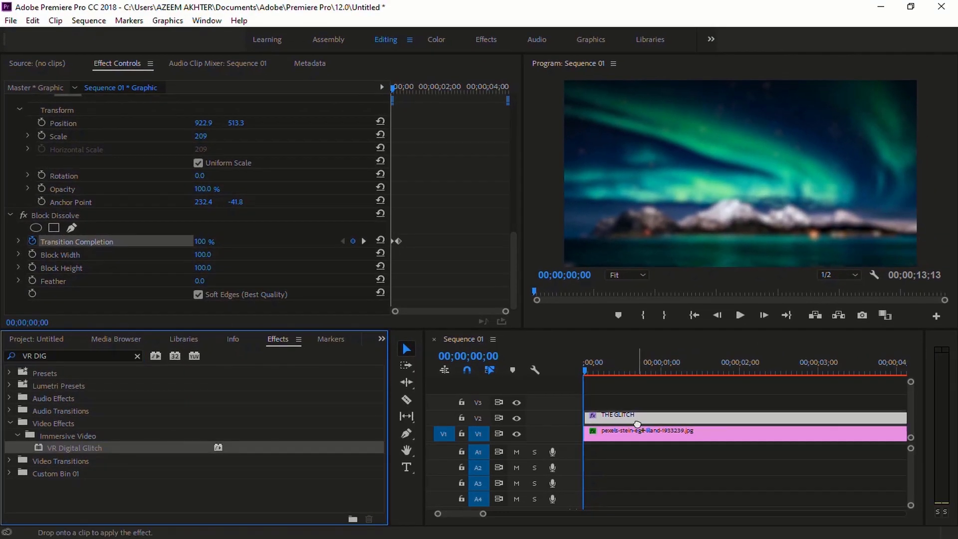
left_click(514, 258)
left_click_drag(514, 258, 520, 326)
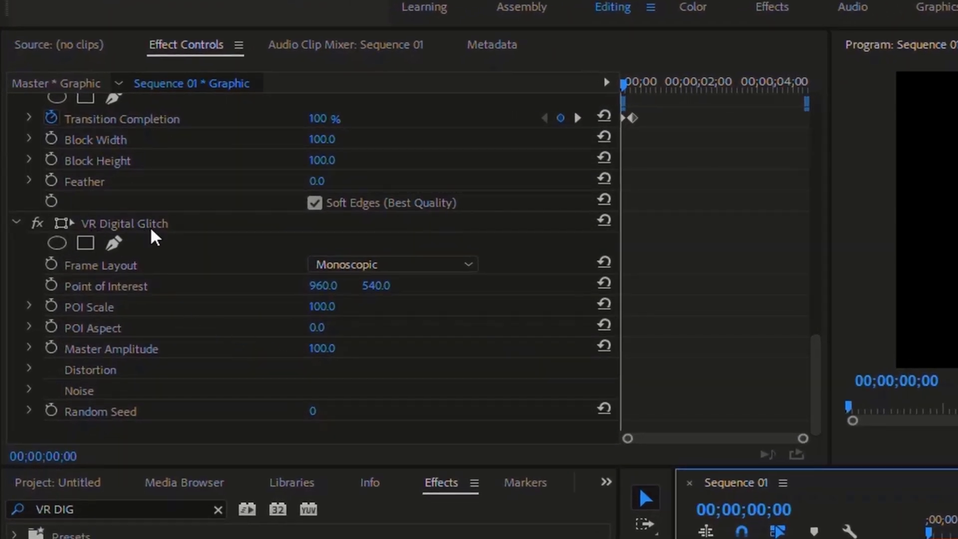
Step: Keyframe Master Amplitude at 100 at the start and 0 at frame 10
left_click(51, 348)
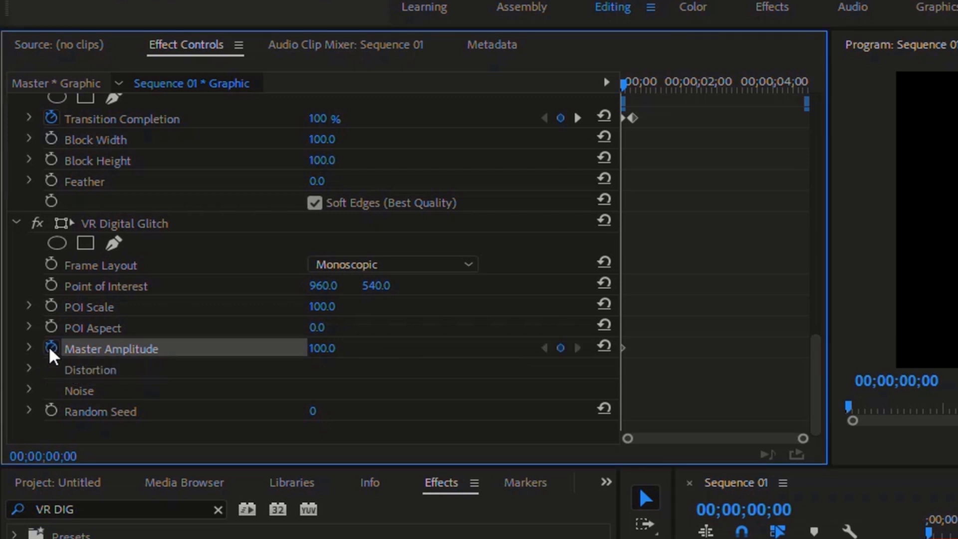
key("shift+Right")
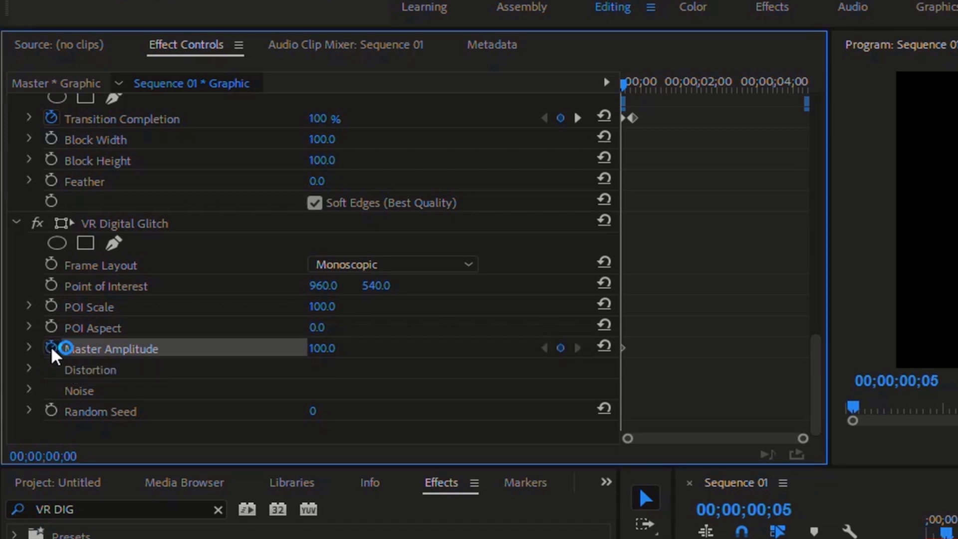
key("shift+Right")
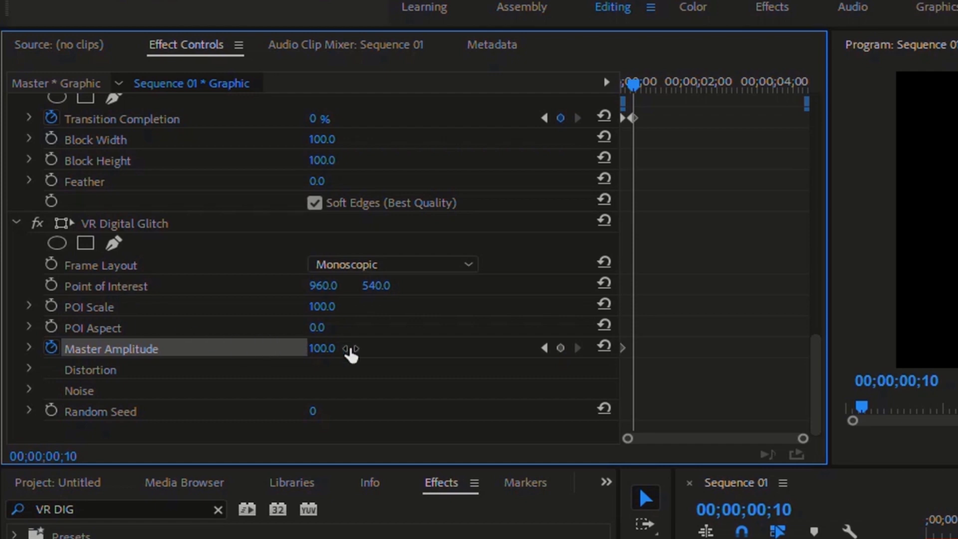
left_click(330, 349)
type("0")
key("Return")
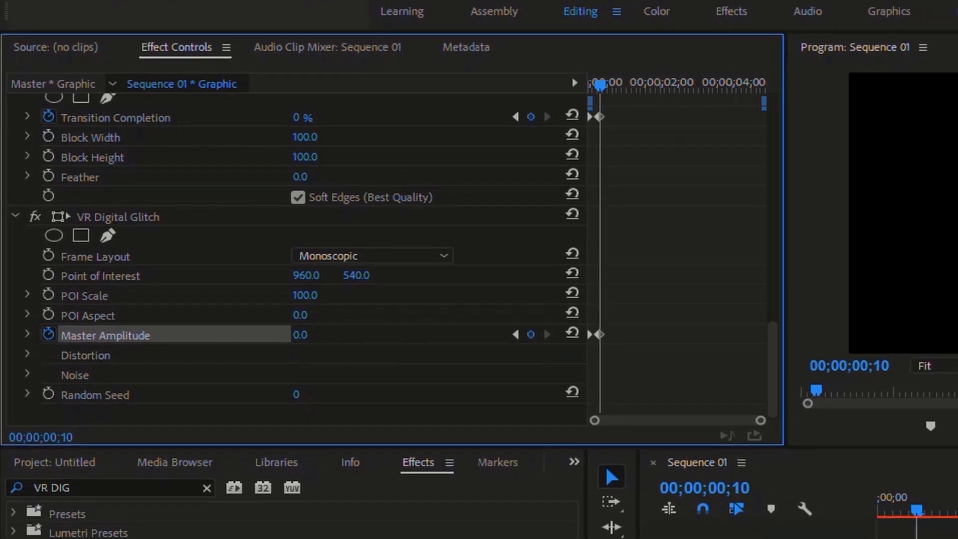
Step: Scrub and play the sequence to preview the glitching title, then undo the last change
left_click_drag(612, 370, 579, 375)
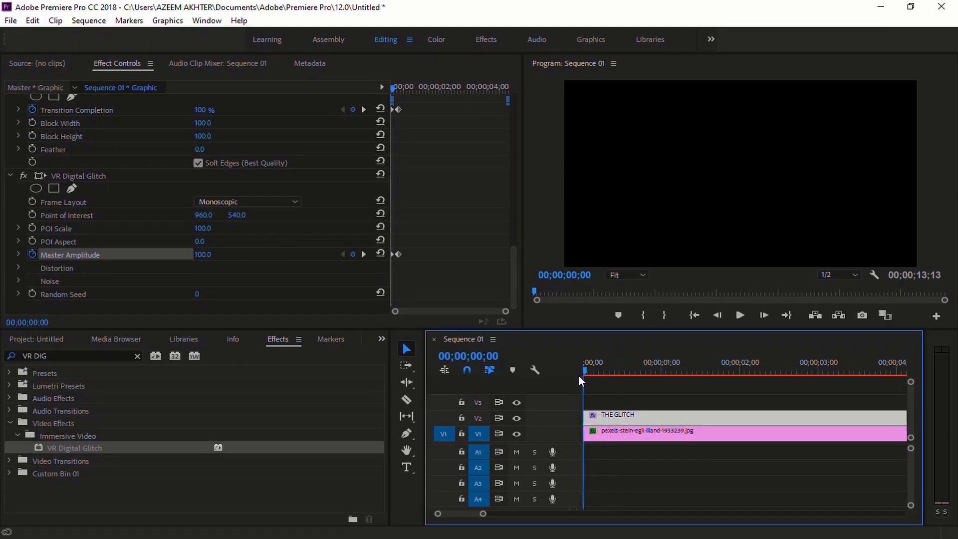
key("space")
left_click(642, 372)
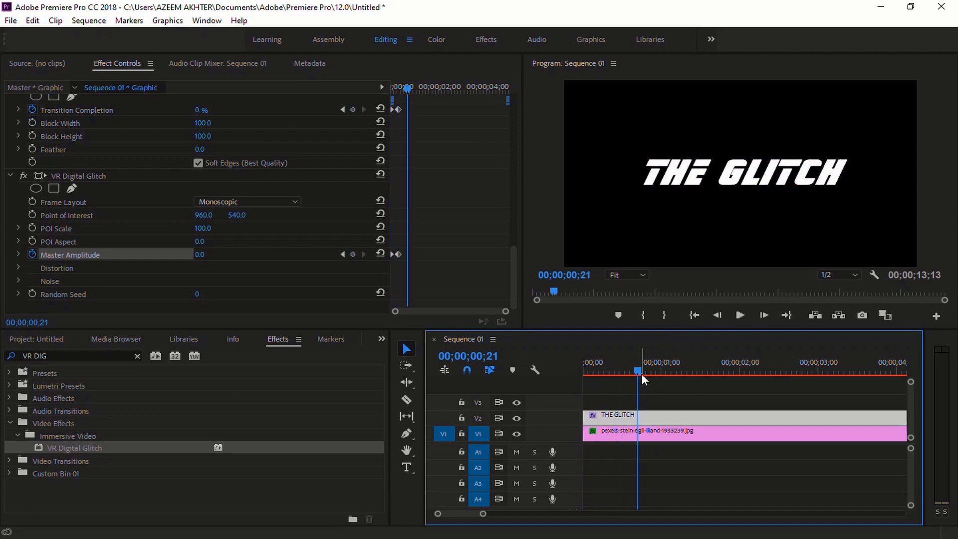
left_click_drag(651, 369, 635, 372)
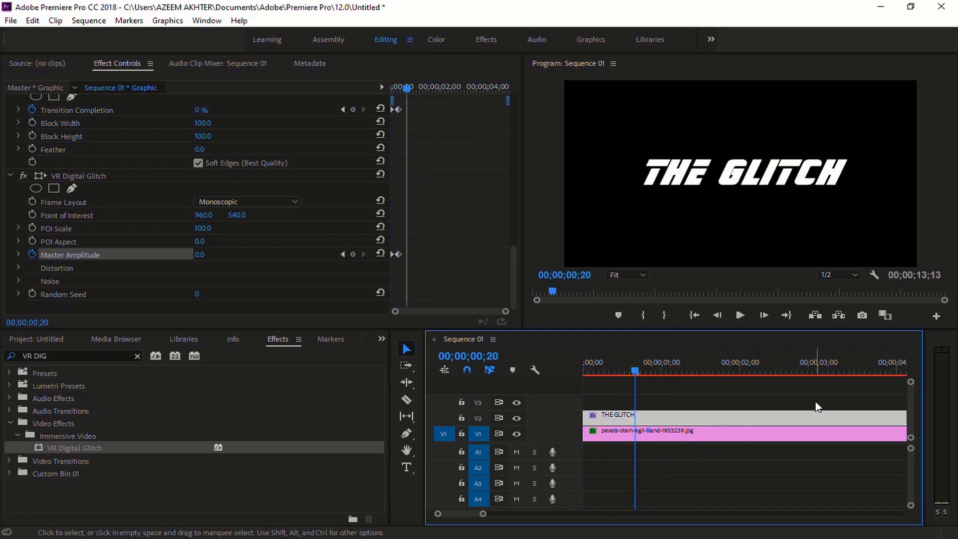
key("ctrl+z")
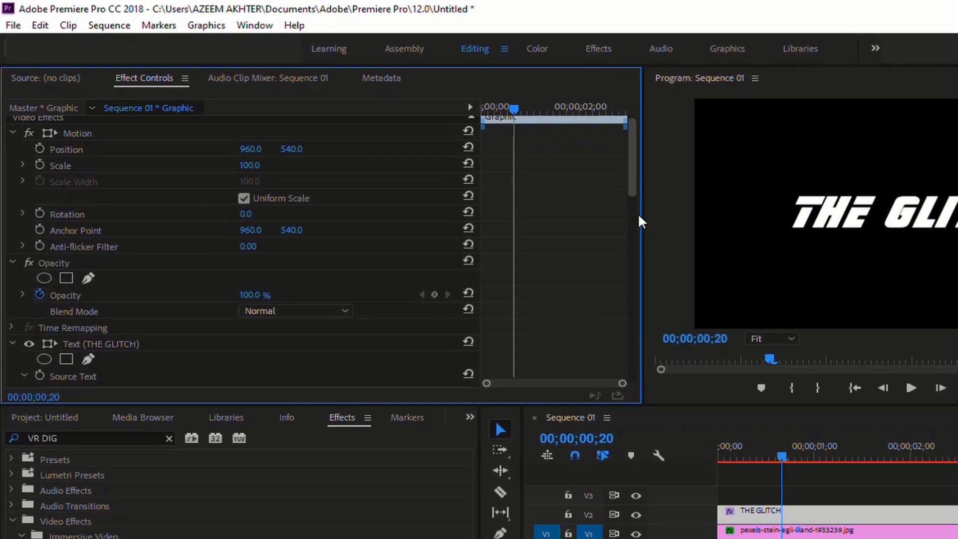
Step: Keyframe Master Amplitude and Transition Completion at 02;19, then set both to 100 at 02;29
scroll(476, 158, "down", 10)
scroll(624, 225, "down", 6)
left_click_drag(615, 125, 661, 119)
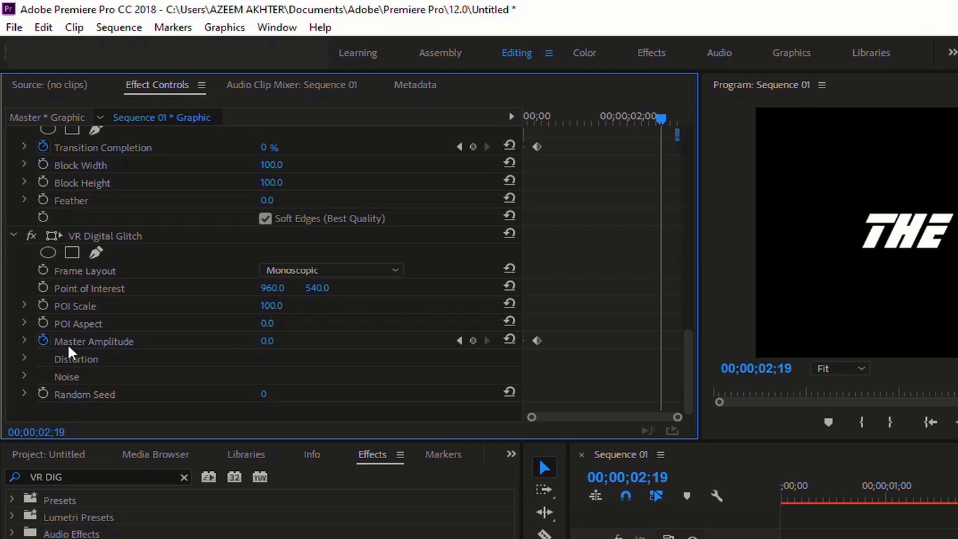
left_click(472, 340)
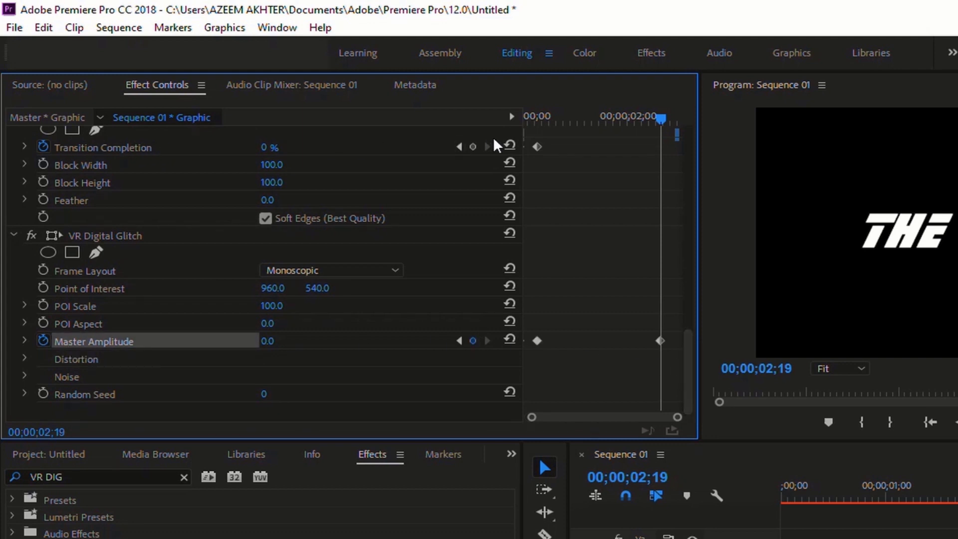
left_click(474, 146)
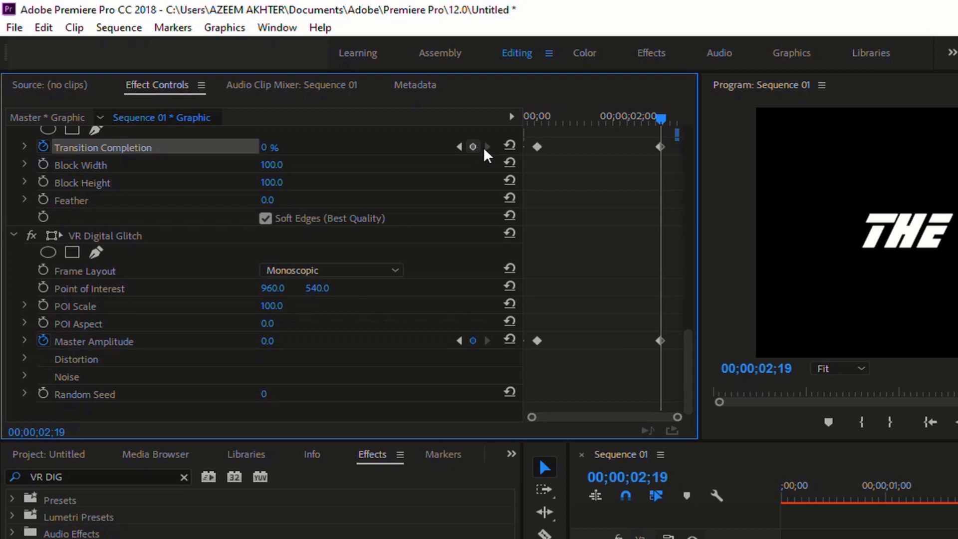
key("shift+Right")
key("shift+Right")
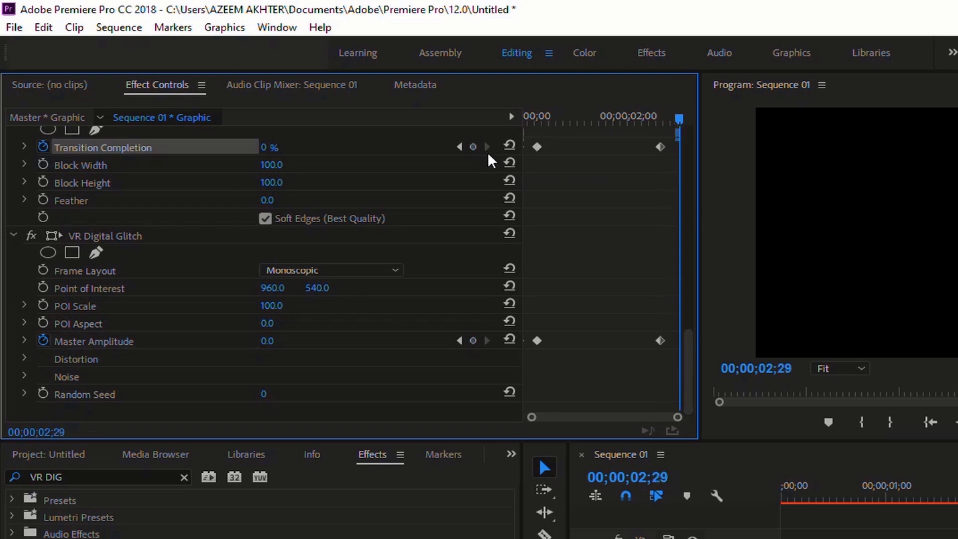
left_click(269, 341)
type("10")
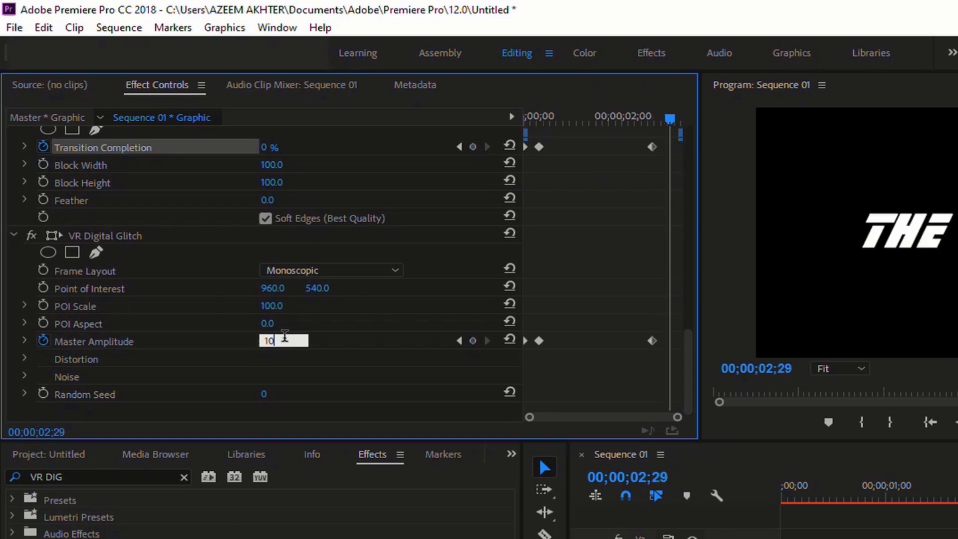
key("Return")
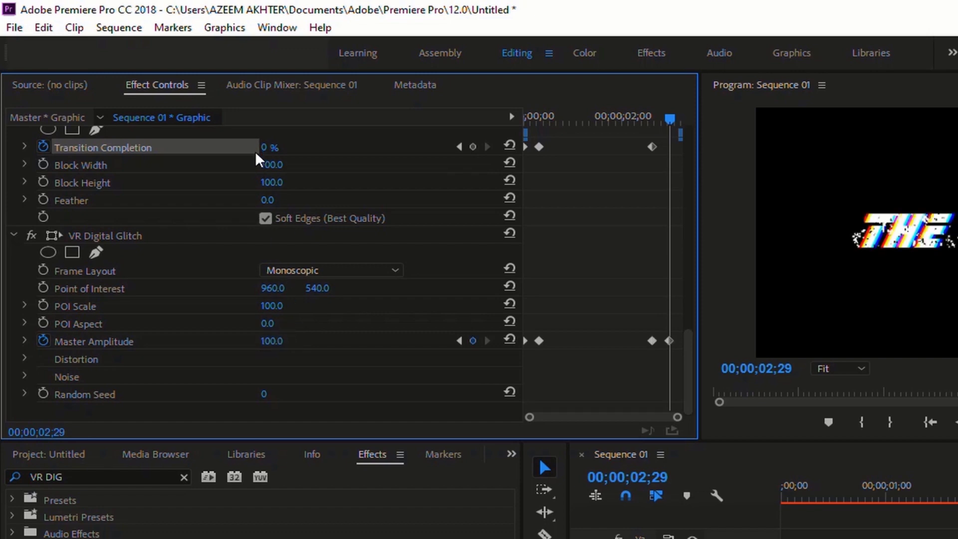
left_click(264, 148)
type("100")
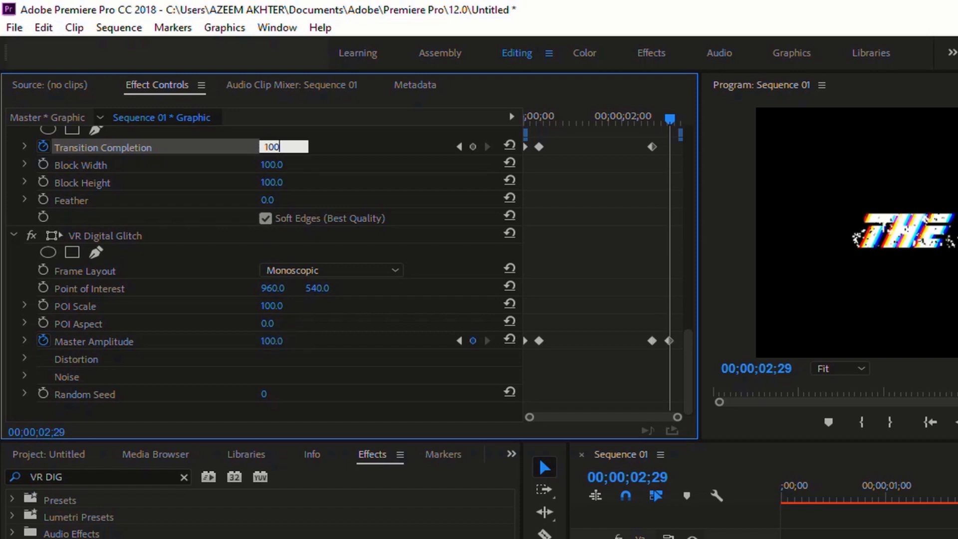
key("Return")
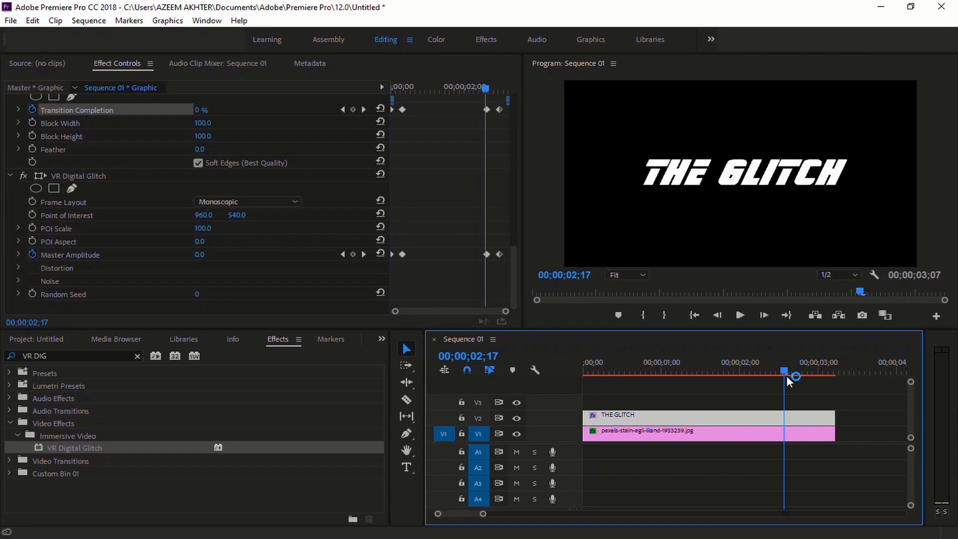
left_click_drag(706, 375, 810, 379)
key("Home")
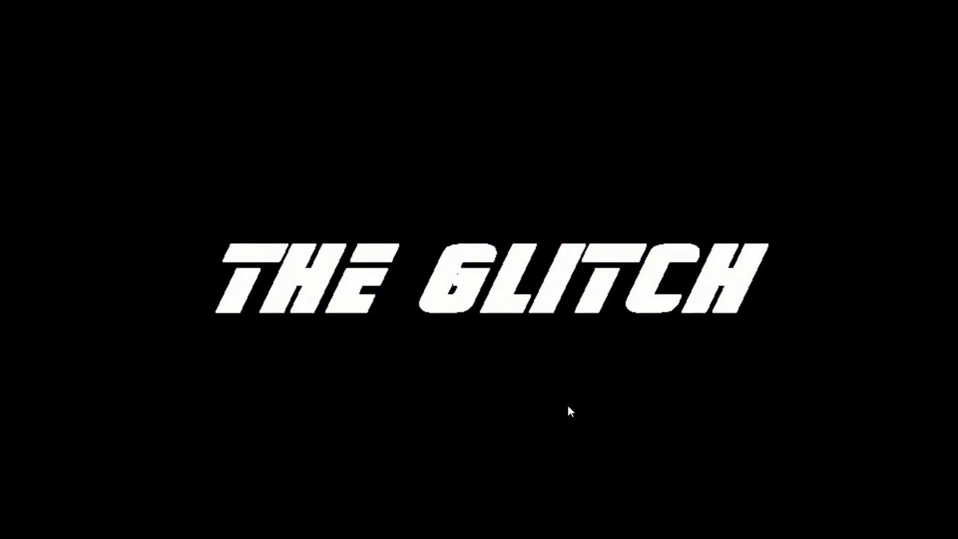
key("Escape")
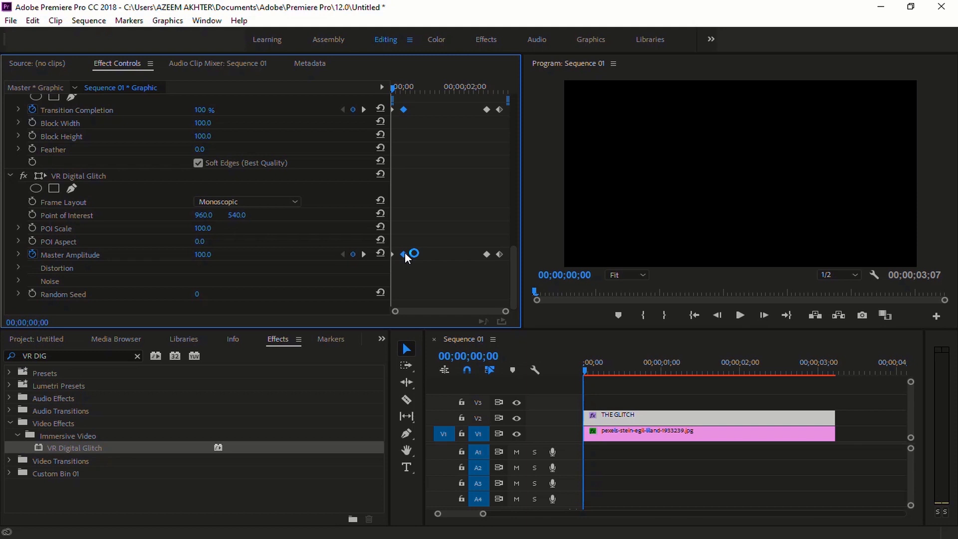
Step: Slide the opening Master Amplitude and Transition Completion keyframes later and replay the title from the start
left_click_drag(406, 257, 400, 257)
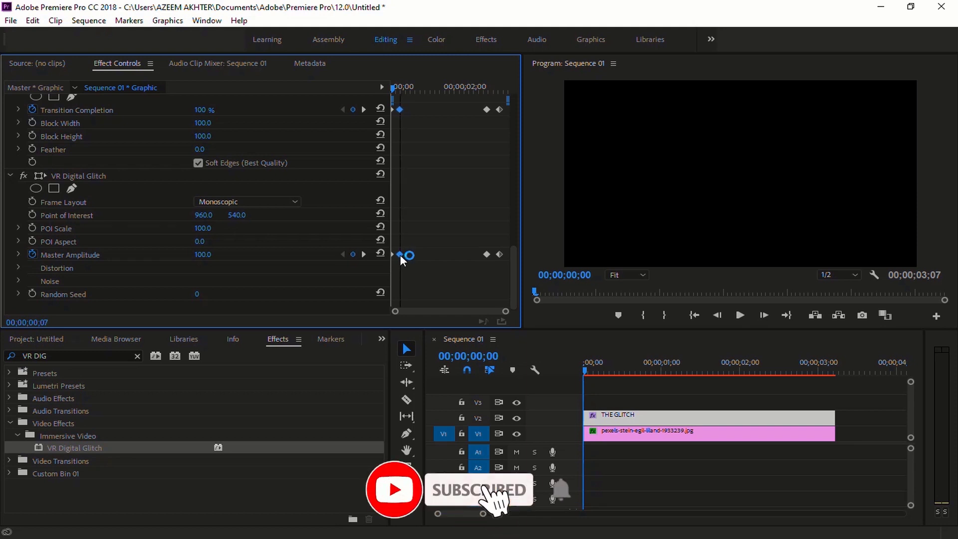
mouse_move(402, 260)
left_mouse_down()
mouse_move(417, 264)
mouse_move(401, 259)
left_mouse_up()
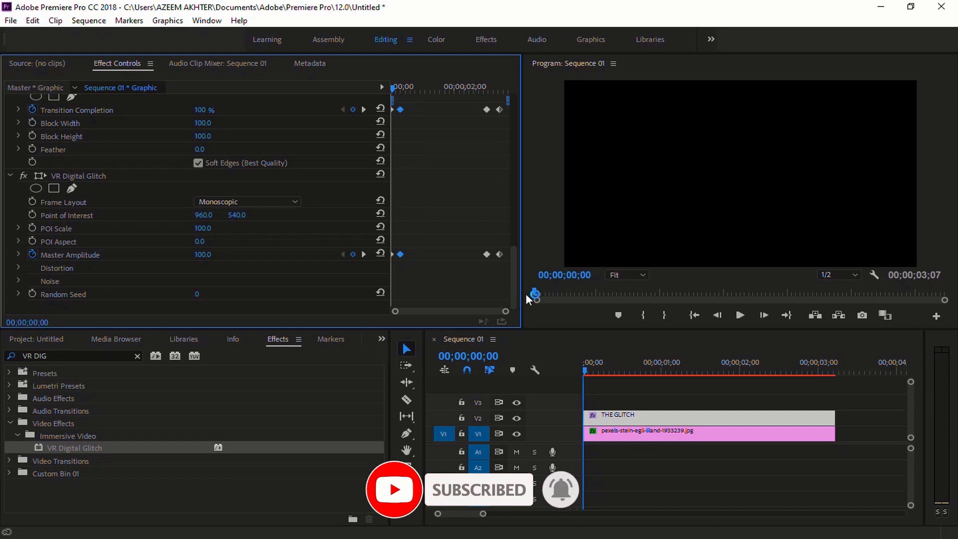
left_click(740, 317)
left_click(740, 319)
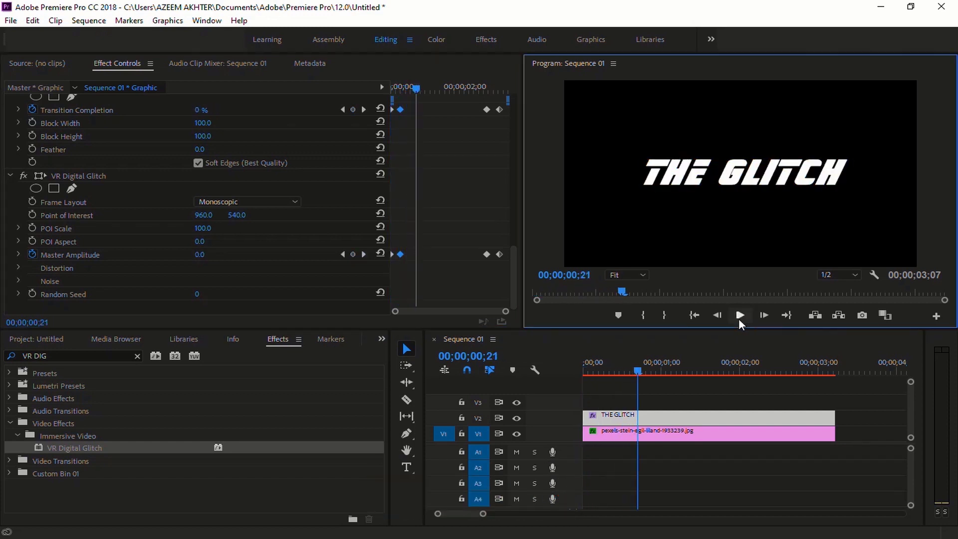
left_click_drag(402, 254, 427, 254)
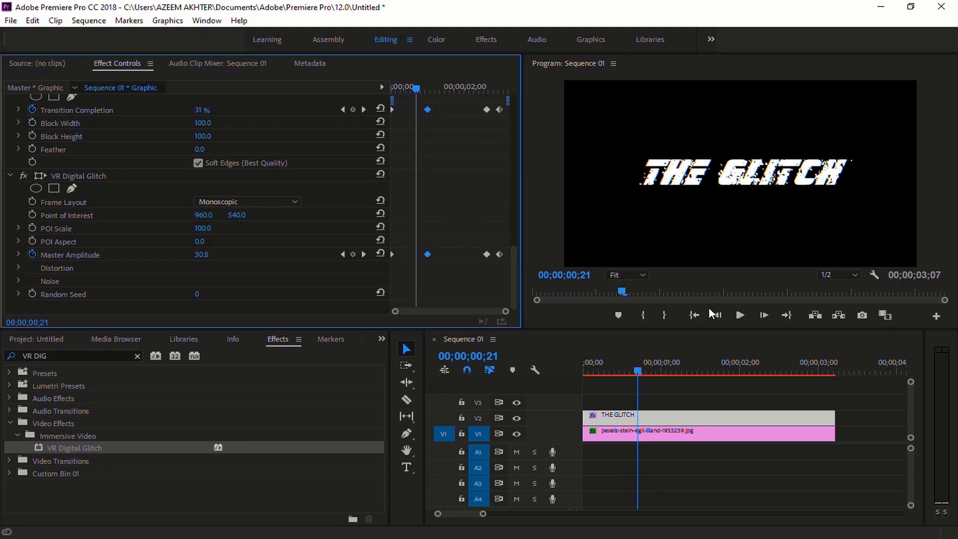
left_click_drag(416, 88, 393, 87)
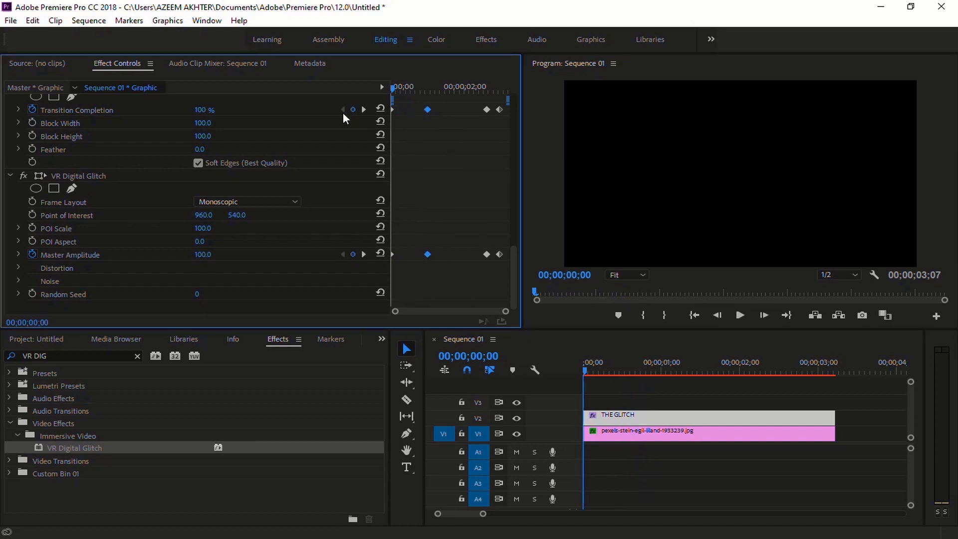
left_click(740, 315)
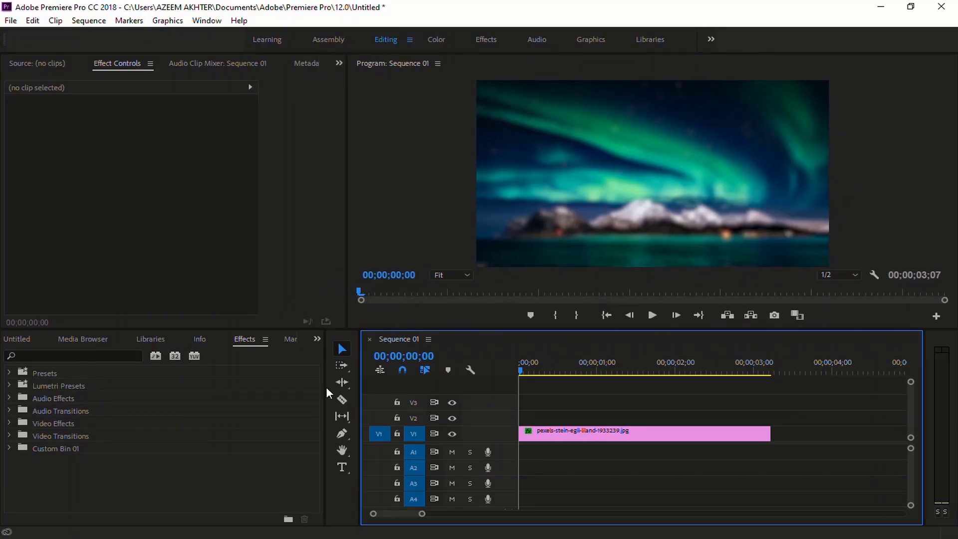
Step: Add a text title reading 'BLURRY' on the frame
left_click(343, 466)
left_click(568, 191)
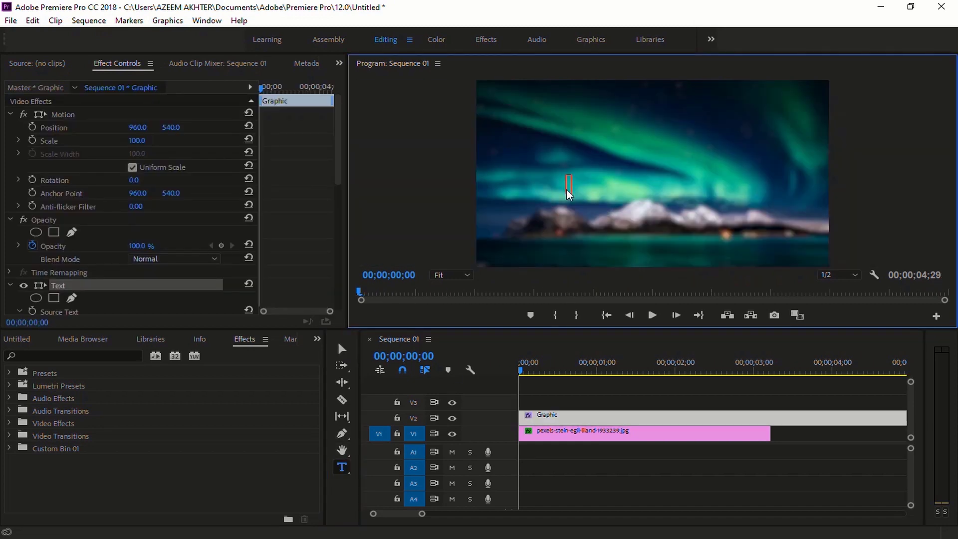
type("BLU")
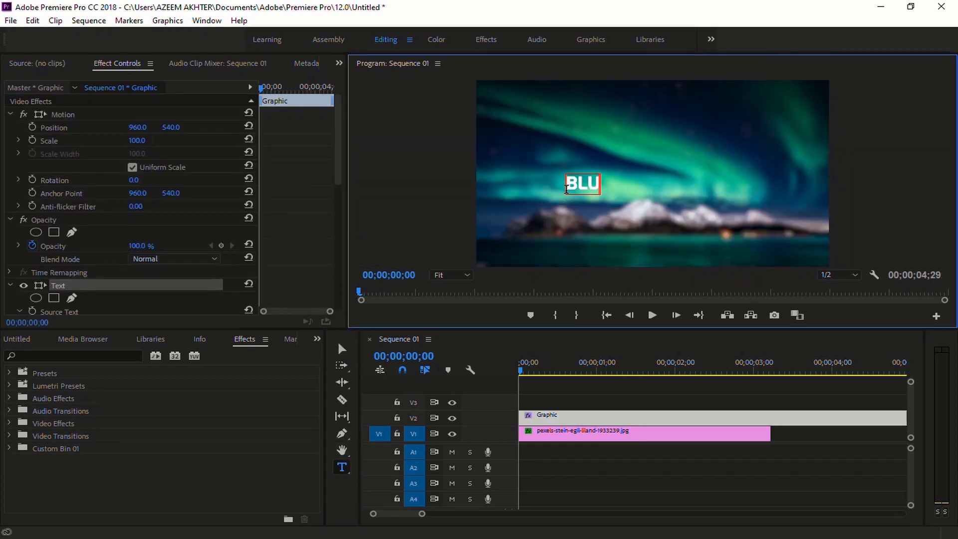
type("RRY")
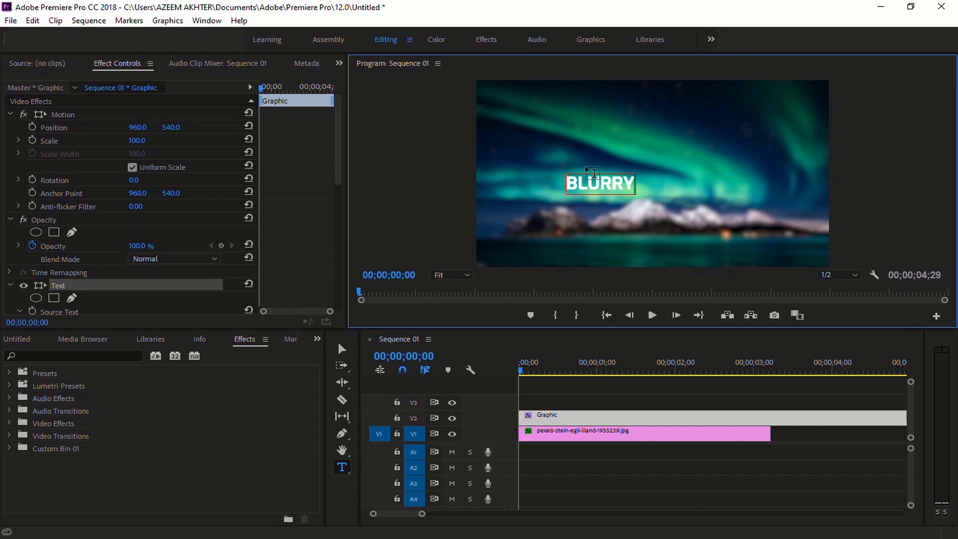
Step: Show the Essential Graphics panel and centre the BLURRY text horizontally and vertically
left_click(207, 21)
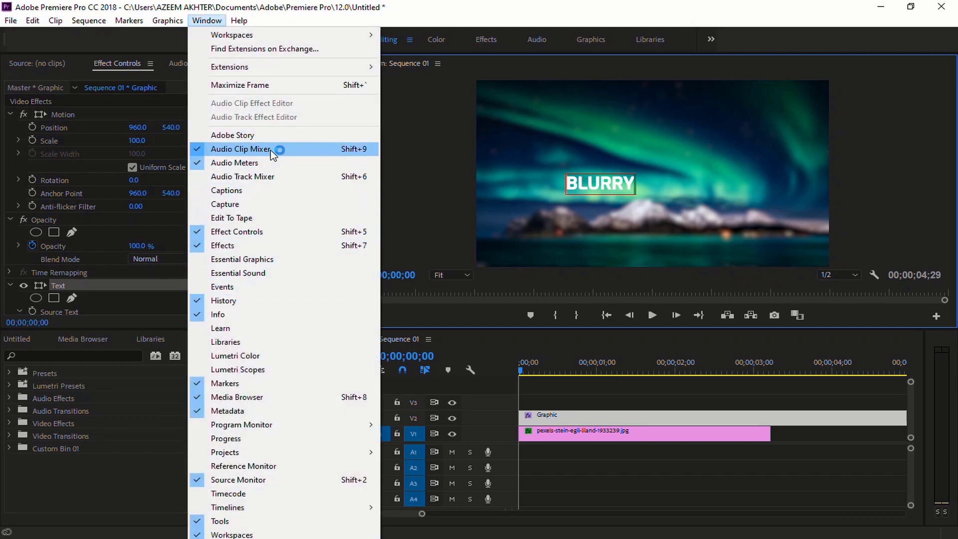
left_click(287, 259)
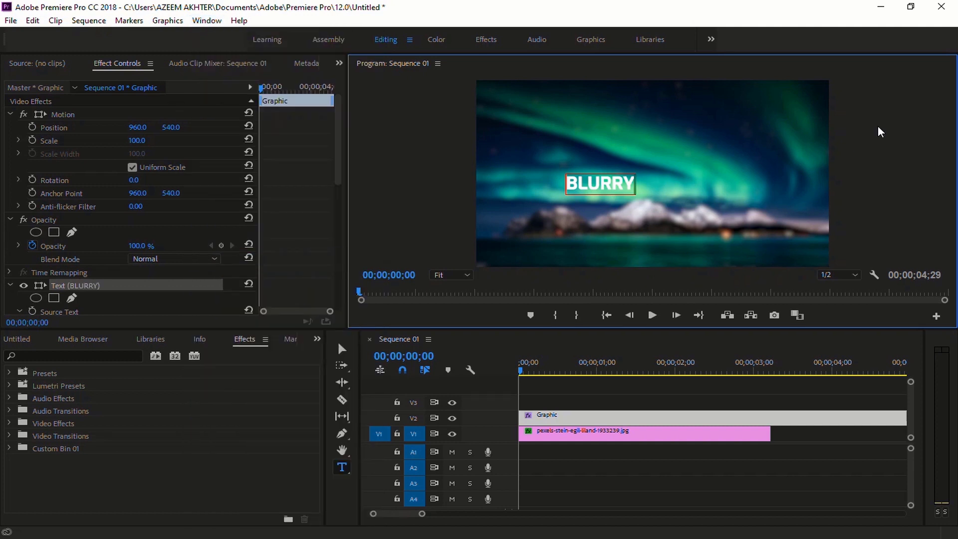
left_click(863, 70)
left_click(907, 66)
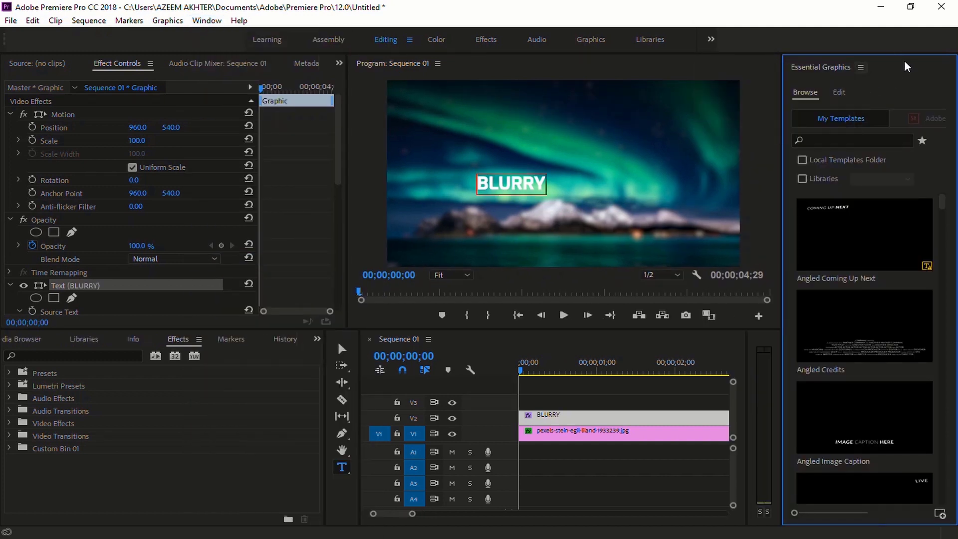
left_click(843, 94)
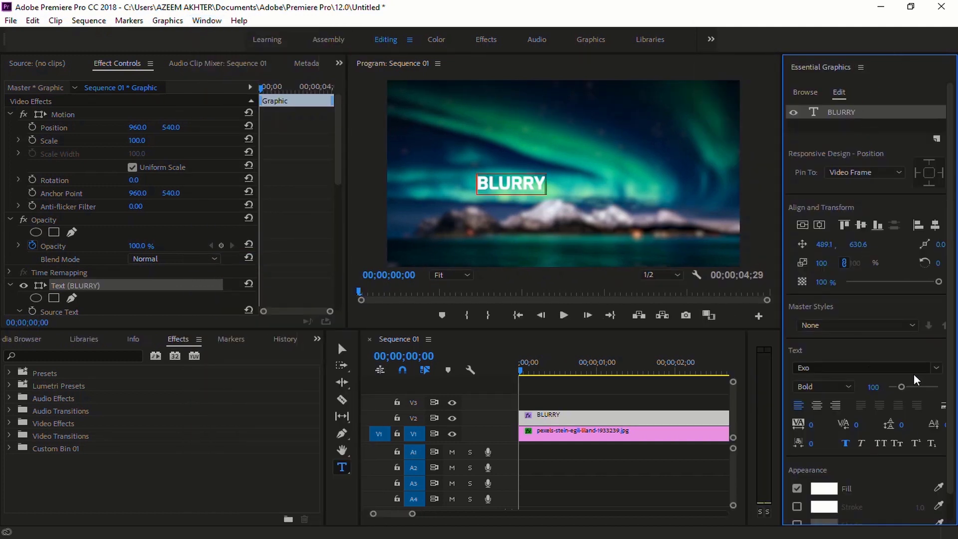
left_click(820, 225)
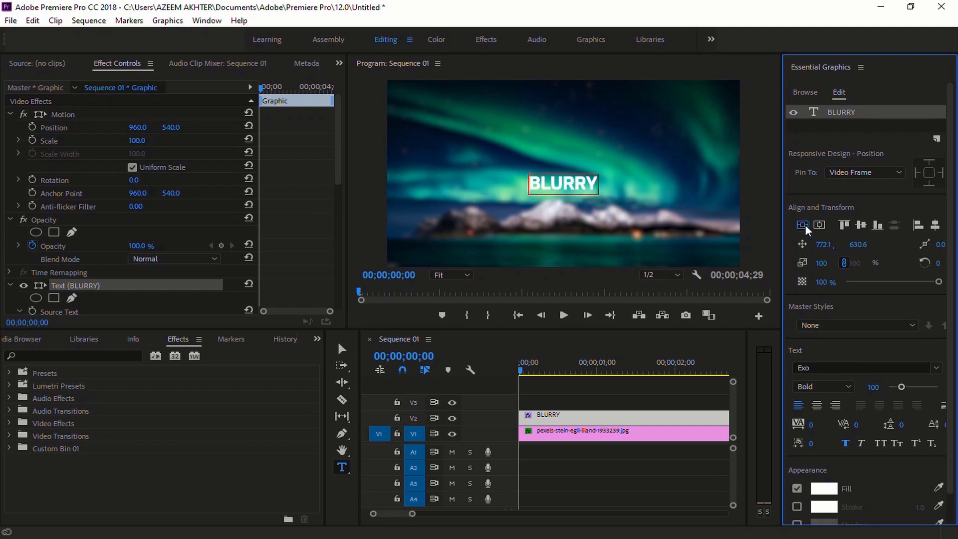
left_click(802, 225)
Step: Scale the BLURRY text up to 255, re-centre it, and close the Essential Graphics panel
key("t")
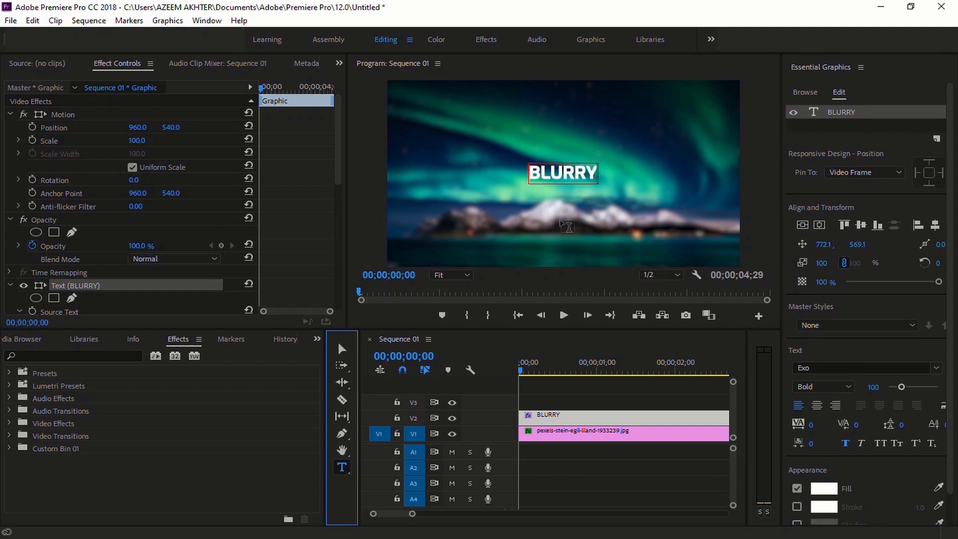
key("v")
left_click_drag(600, 184, 706, 191)
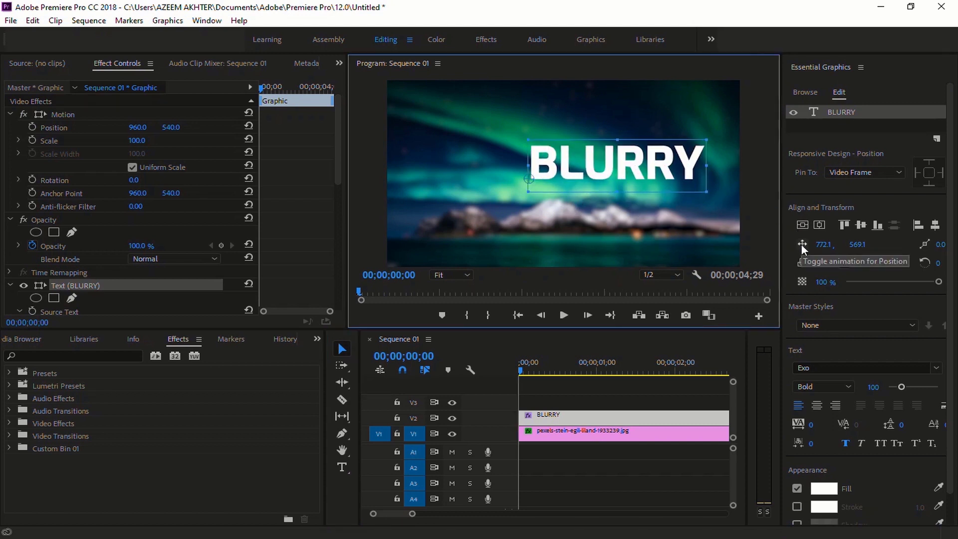
left_click(802, 224)
left_click(820, 225)
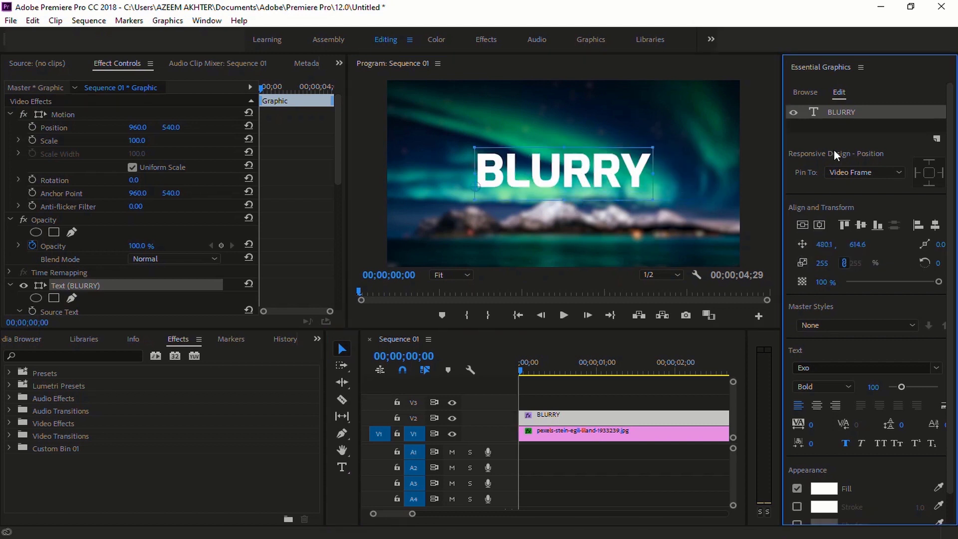
left_click(861, 68)
left_click(779, 72)
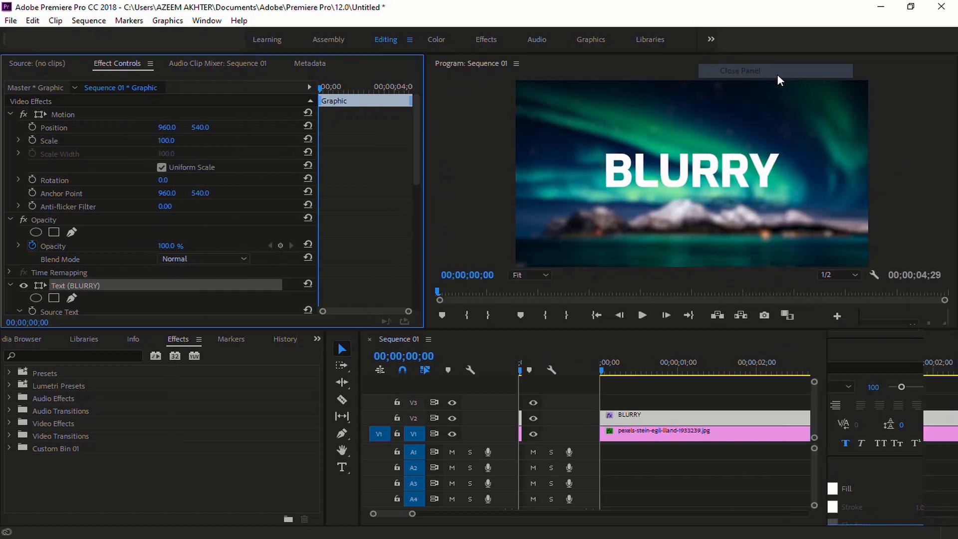
left_click(66, 356)
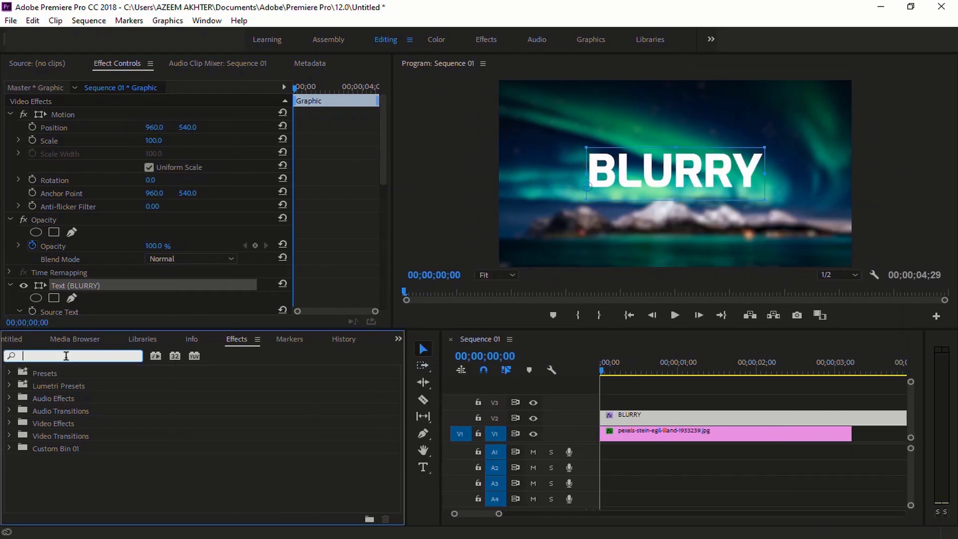
Step: Search 'VR SP', place VR Spherical Blur at the BLURRY clip's start, and play it back
type("VR ")
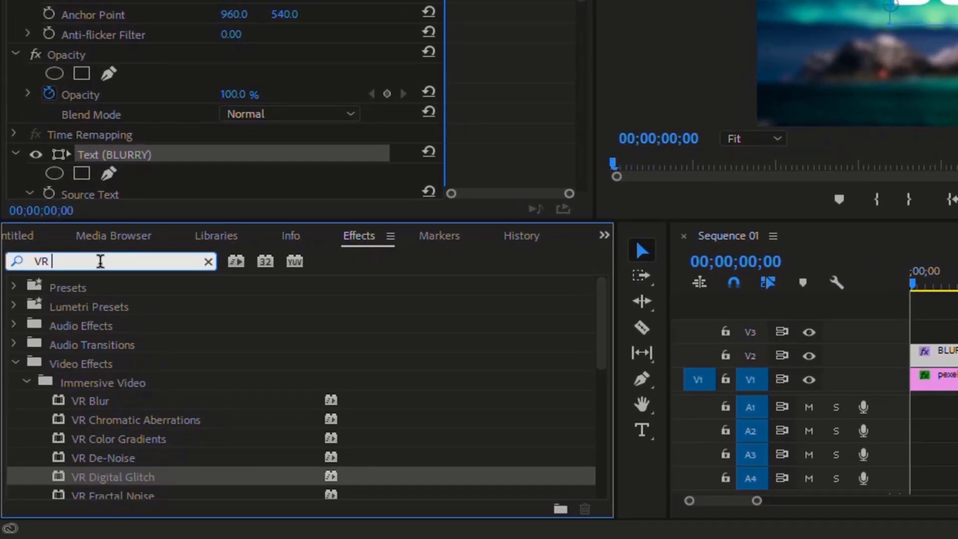
type("SP")
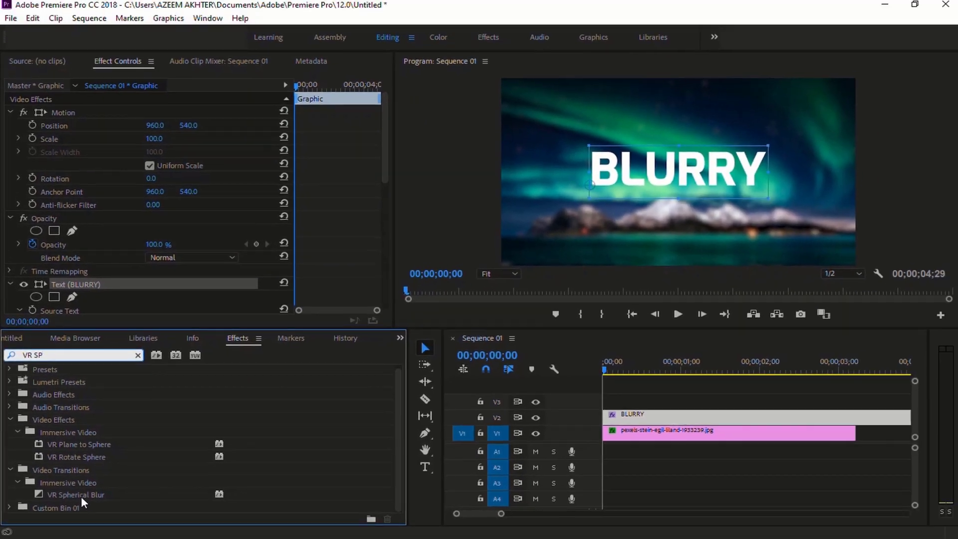
left_click(79, 495)
left_click_drag(90, 499, 602, 422)
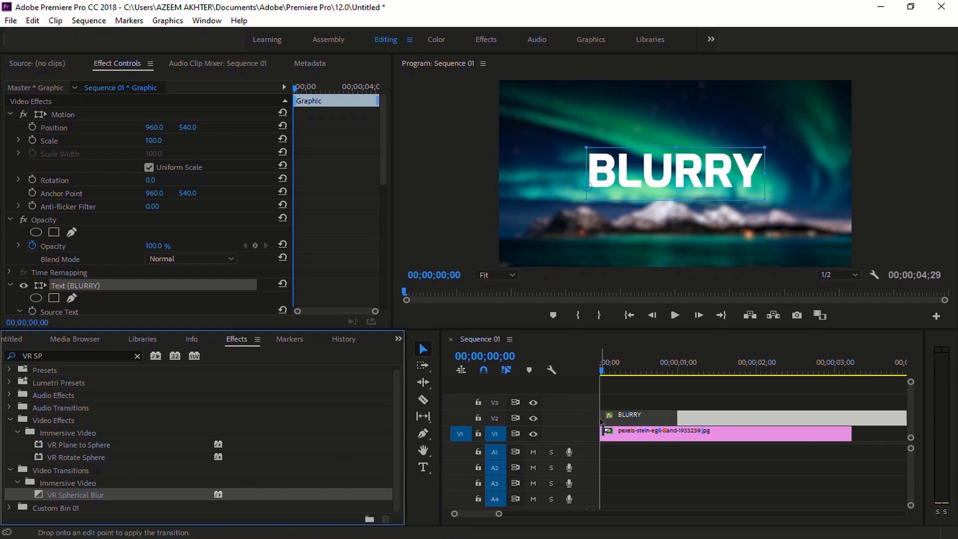
key("space")
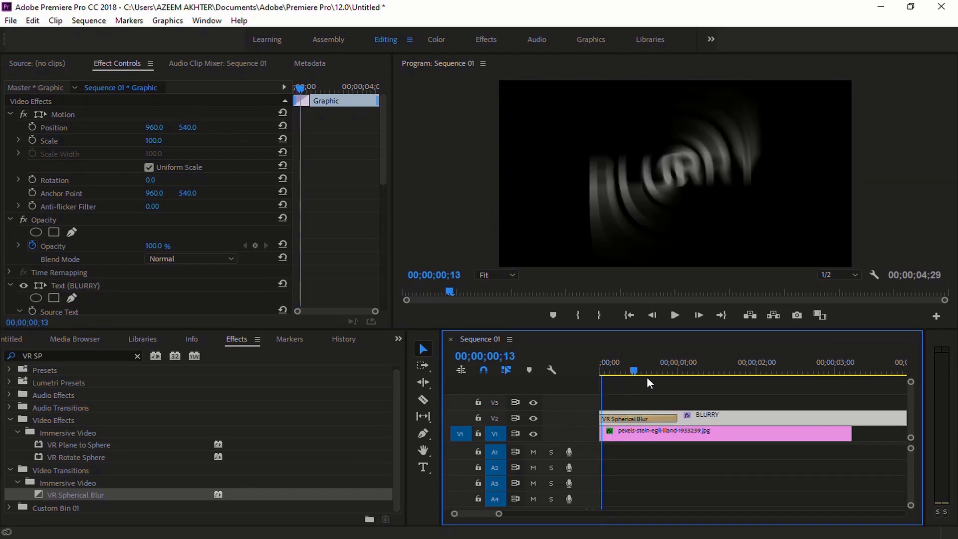
Step: Drag the start blur's Point of Interest Y lower and play back to check
left_click(664, 379)
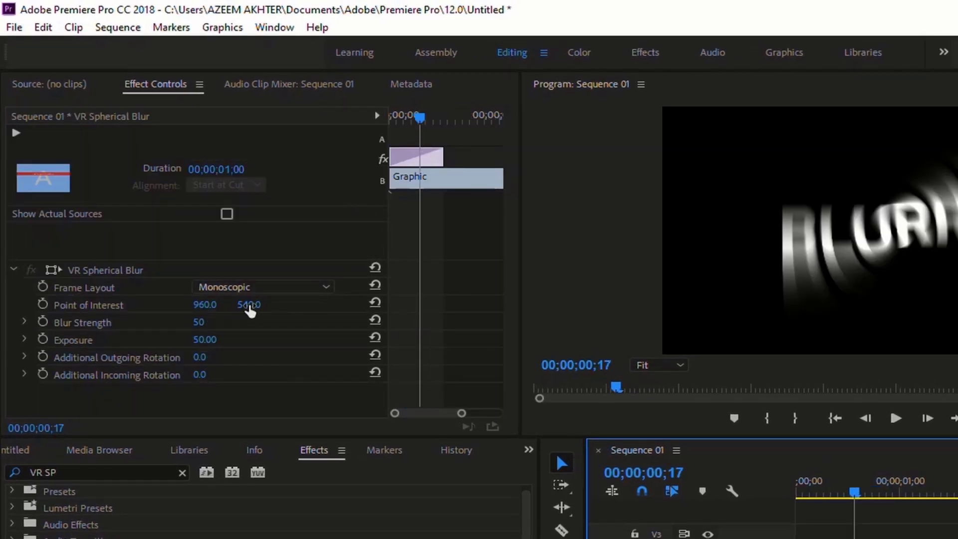
left_click(249, 305)
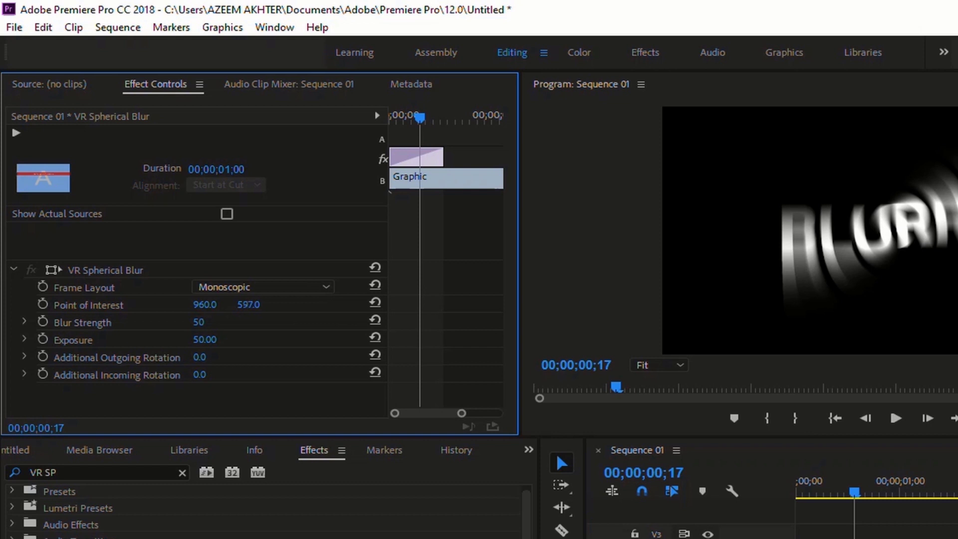
mouse_move(249, 304)
left_mouse_down()
mouse_move(280, 304)
mouse_move(267, 304)
left_mouse_up()
left_click(895, 418)
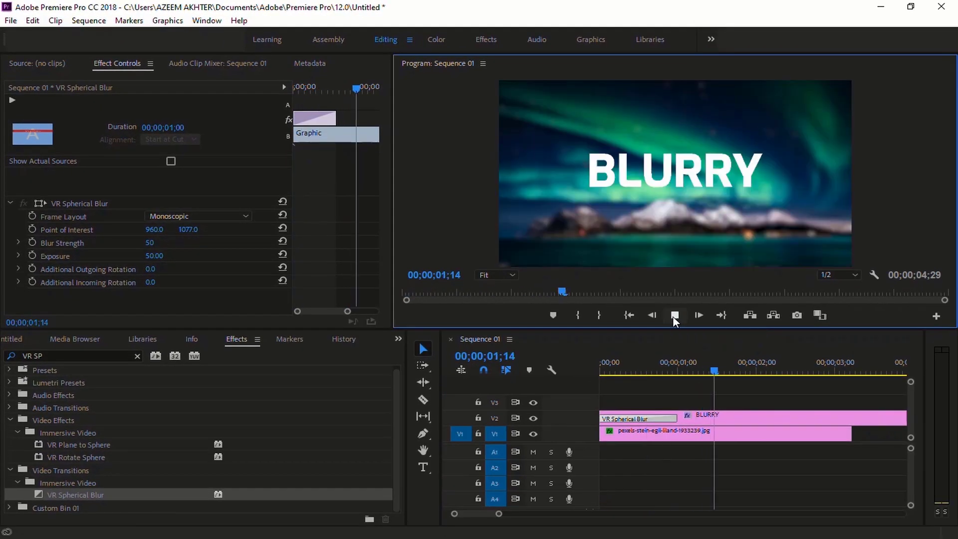
left_click(673, 316)
Step: Add a second VR Spherical Blur at the BLURRY clip's end and adjust its point of interest
key("minus")
left_click_drag(74, 494, 703, 422)
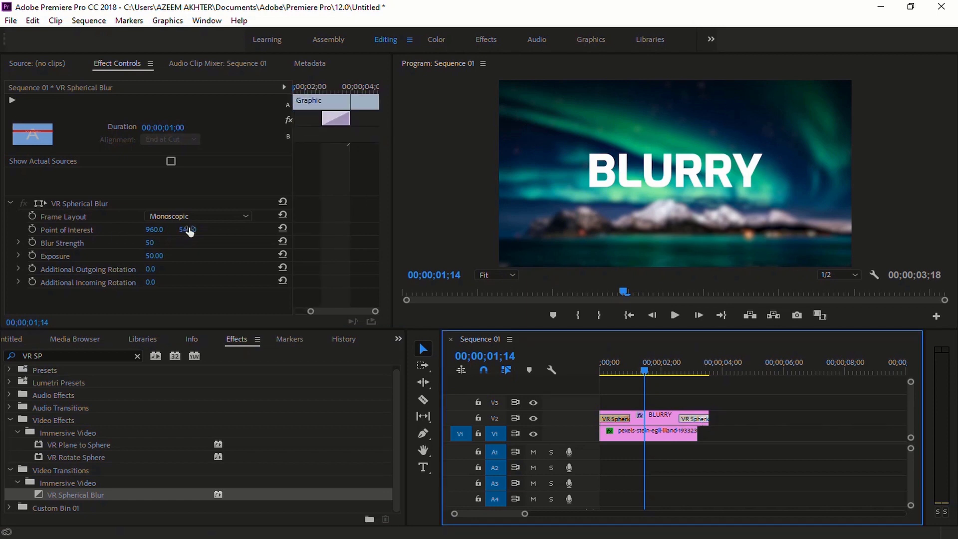
left_click_drag(648, 370, 694, 396)
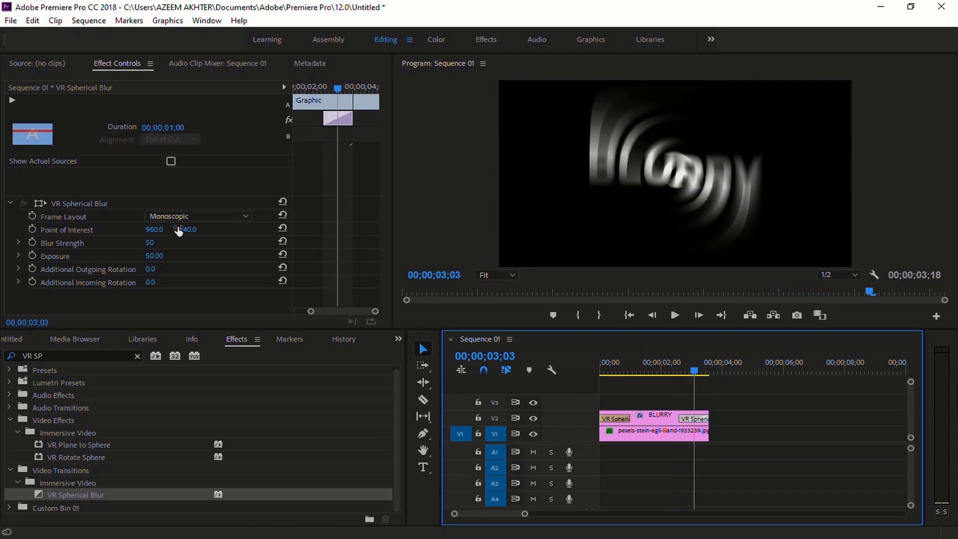
mouse_move(188, 229)
left_mouse_down()
mouse_move(200, 229)
mouse_move(192, 230)
left_mouse_up()
Step: Play the BLURRY title from the sequence start in full-screen view
left_click_drag(698, 369, 589, 372)
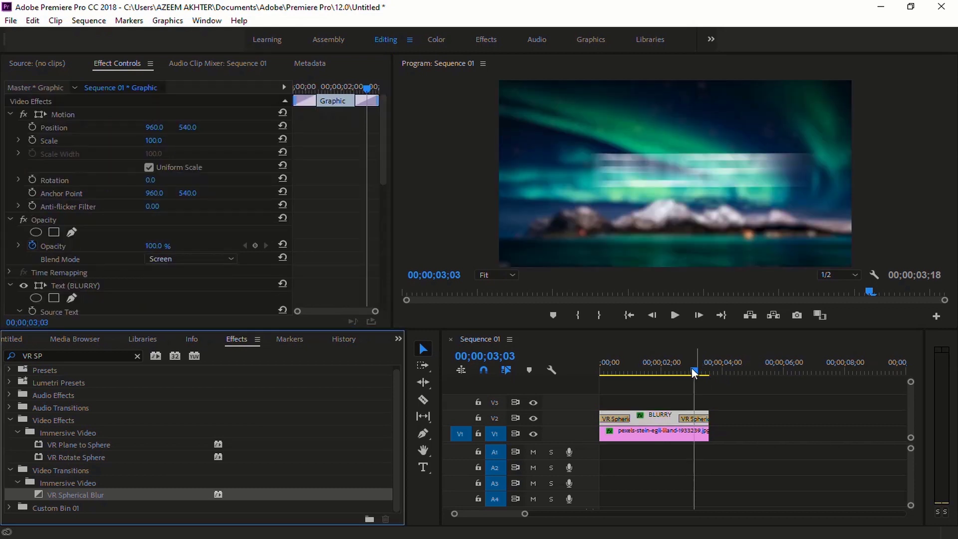
left_click(672, 273)
key("ctrl+grave")
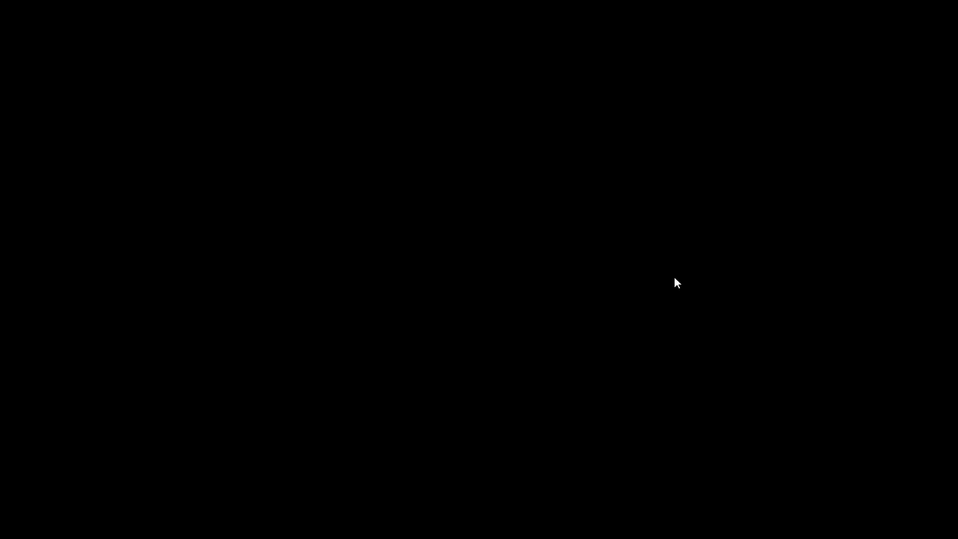
key("Escape")
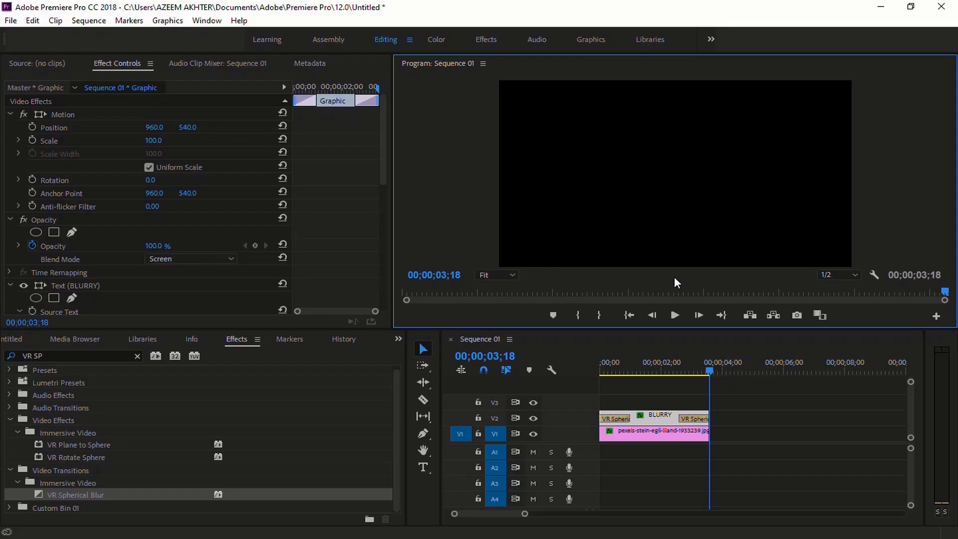
key("ctrl+grave")
key("space")
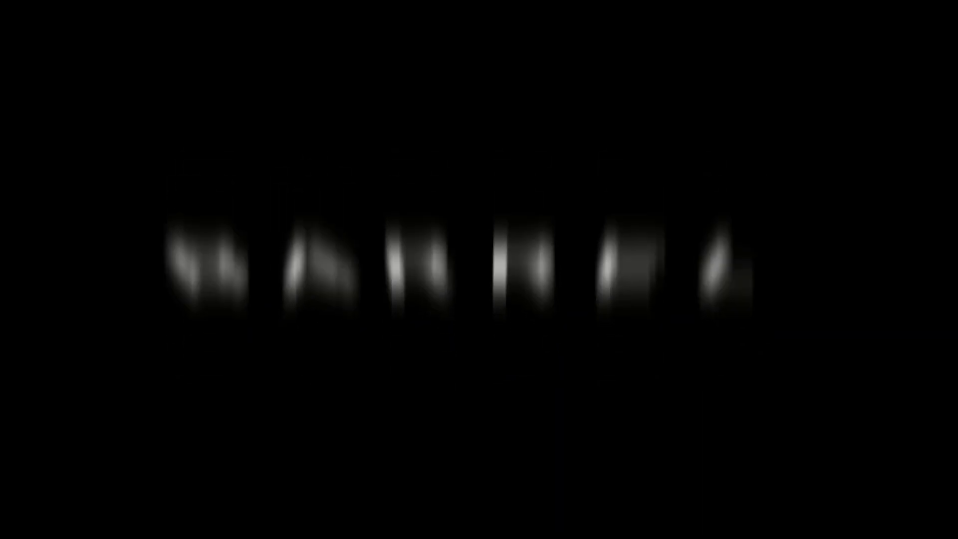
Step: Exit full screen and remove both VR Spherical Blur transitions from the TEXT clip
key("Escape")
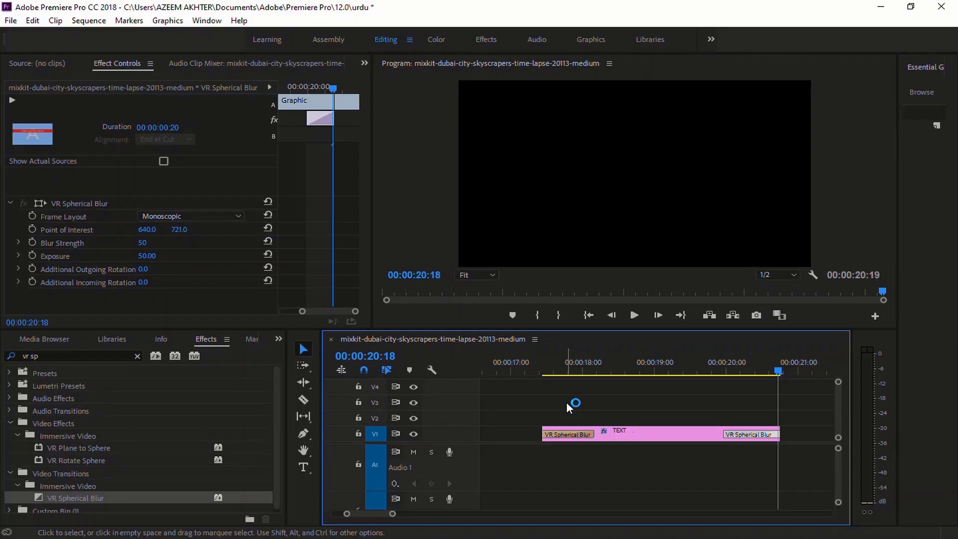
key("ctrl+z")
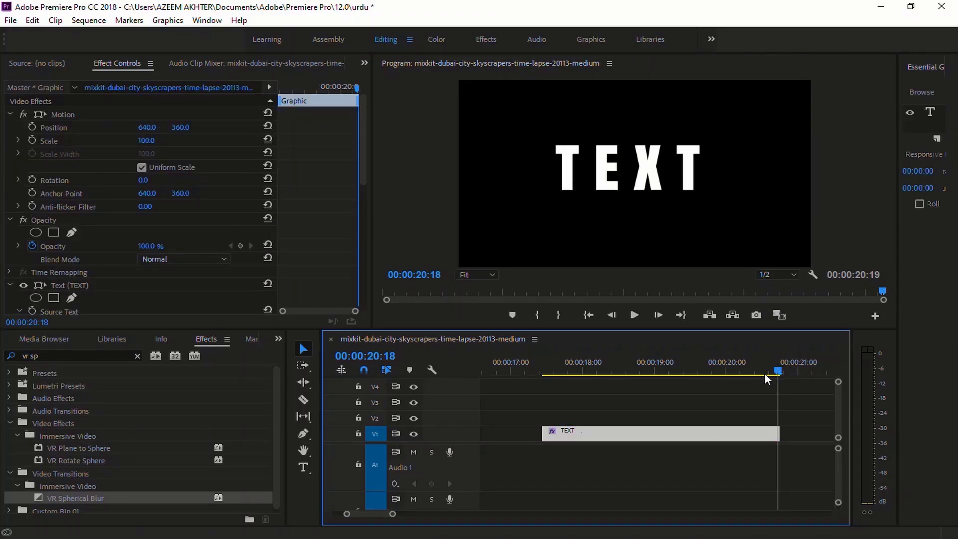
left_click_drag(765, 376, 652, 392)
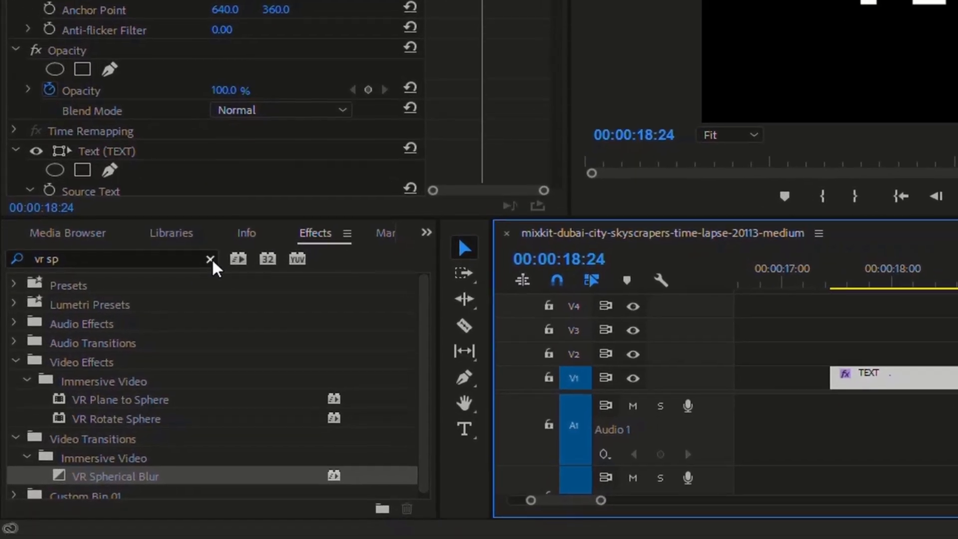
Step: Clear the Effects search and search 'basi' to find Basic 3D
left_click(138, 356)
left_click(86, 257)
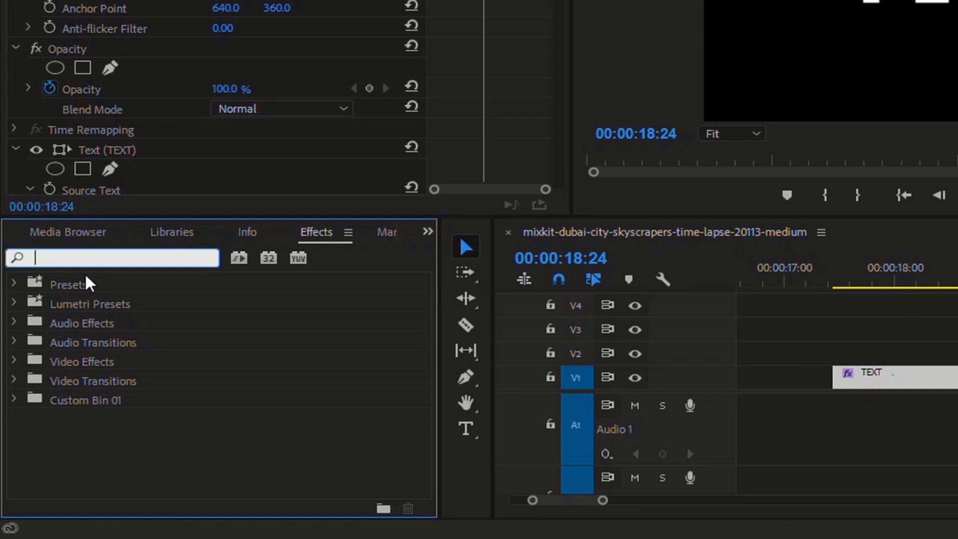
type("basi")
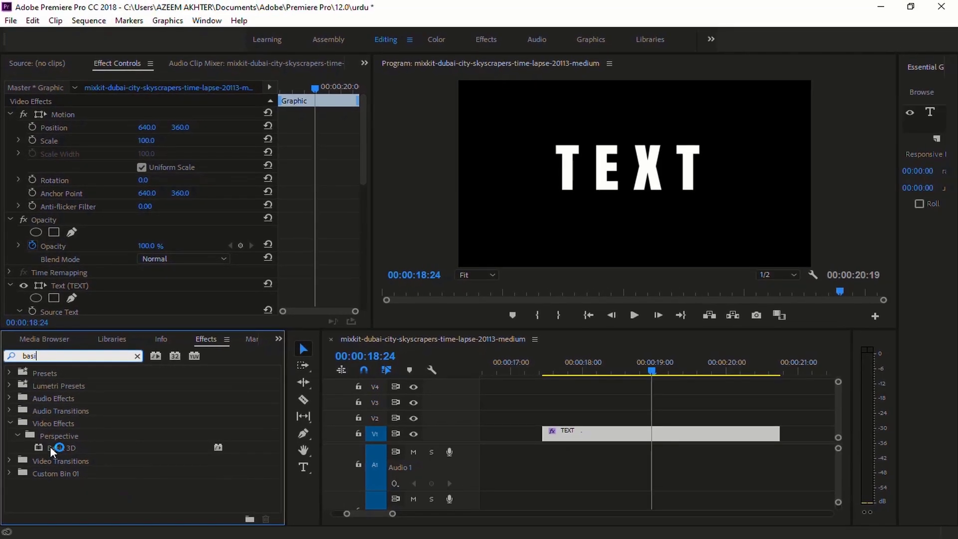
Step: Apply Basic 3D to the TEXT clip and keyframe Tilt from 0 at 17:11 to 5x0.0° at 18:06
mouse_move(55, 448)
left_mouse_down()
mouse_move(569, 413)
mouse_move(602, 435)
left_mouse_up()
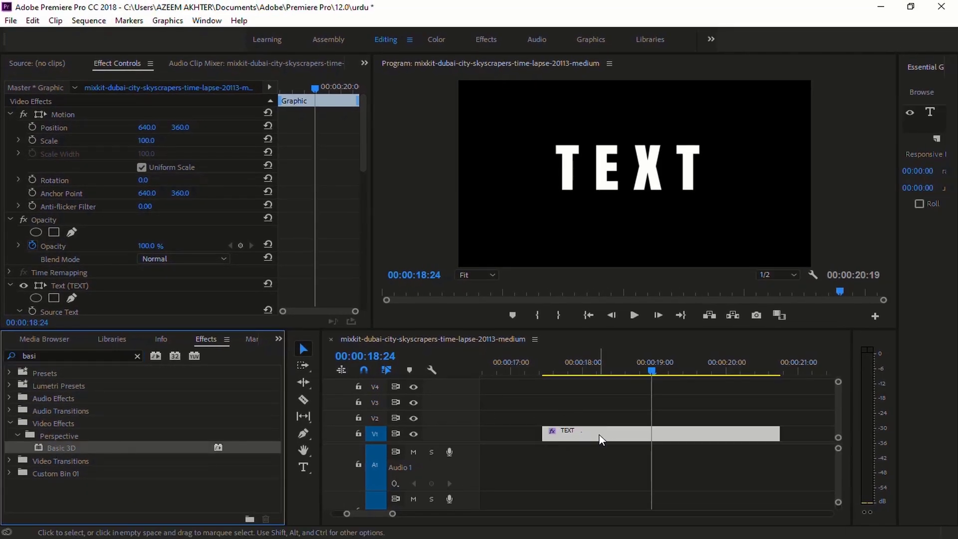
key("Up")
left_click_drag(365, 149, 373, 231)
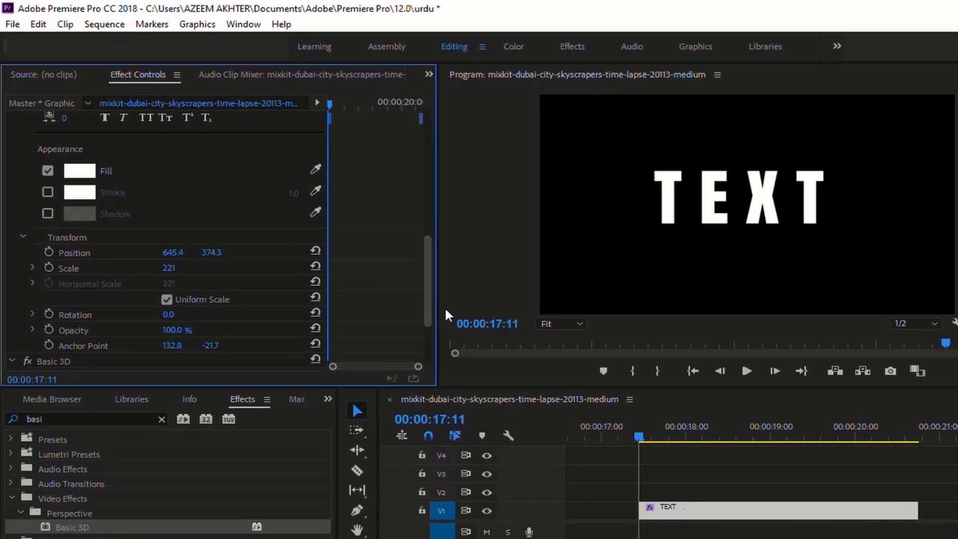
left_click_drag(444, 306, 451, 349)
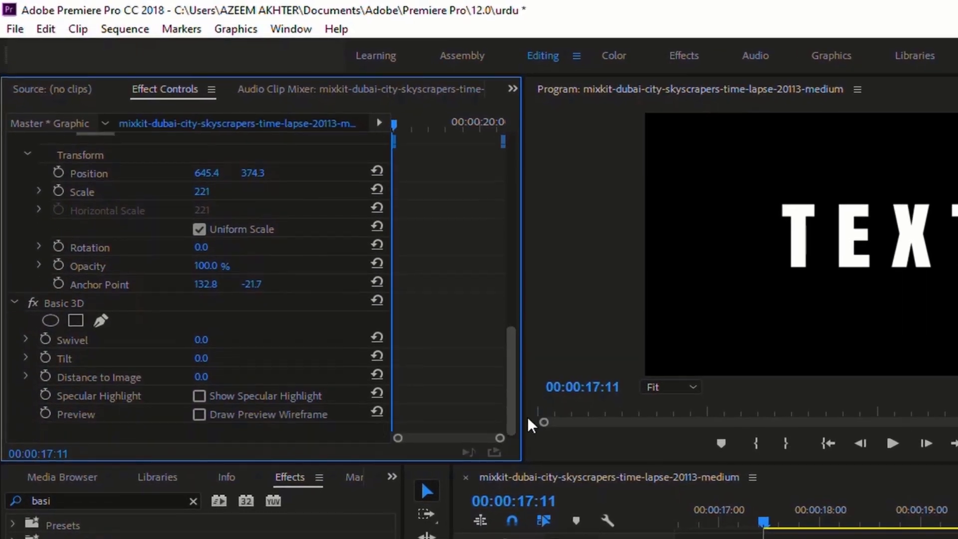
left_click(47, 359)
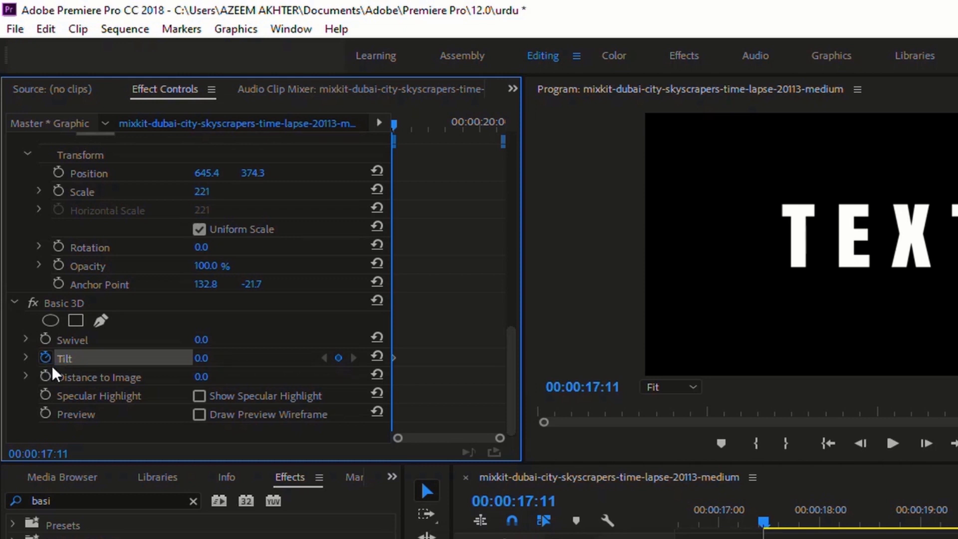
left_click_drag(394, 125, 421, 135)
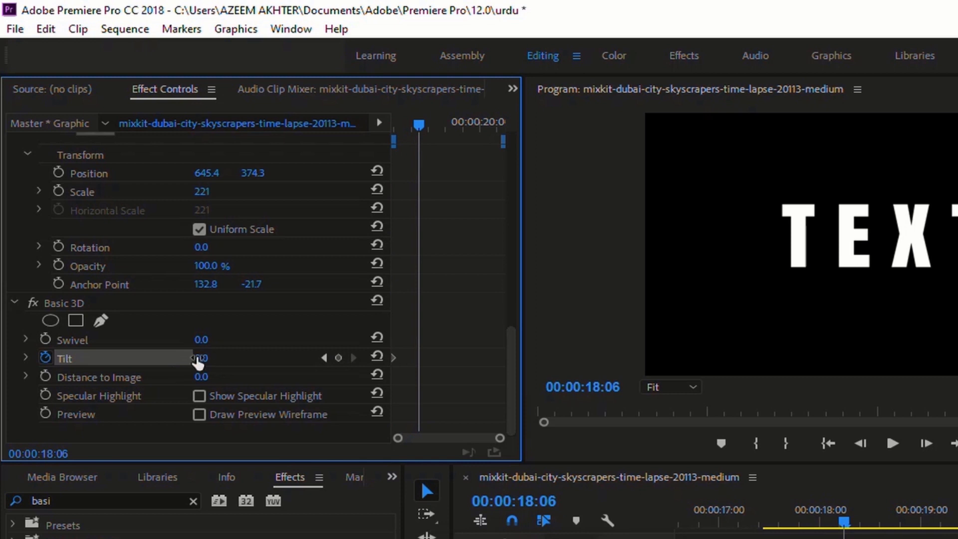
mouse_move(201, 358)
left_mouse_down()
mouse_move(948, 357)
mouse_move(567, 310)
left_mouse_up()
Step: Set the Tilt keyframes to Ease In and Ease Out
right_click(418, 360)
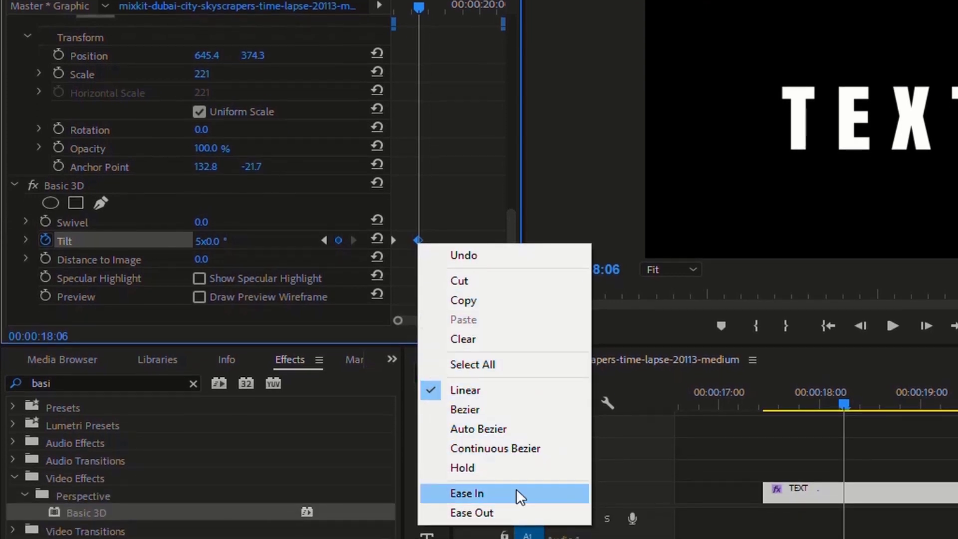
left_click(516, 494)
right_click(393, 241)
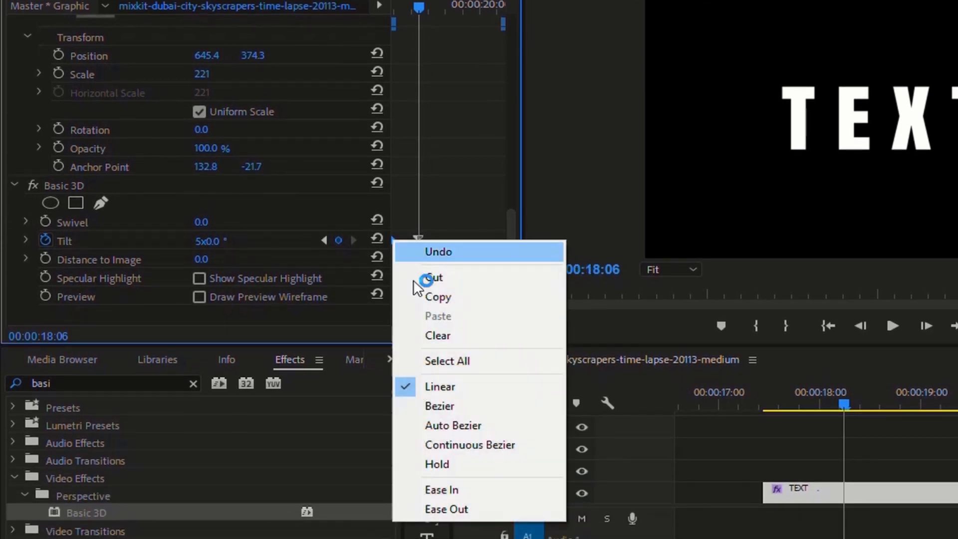
left_click(495, 509)
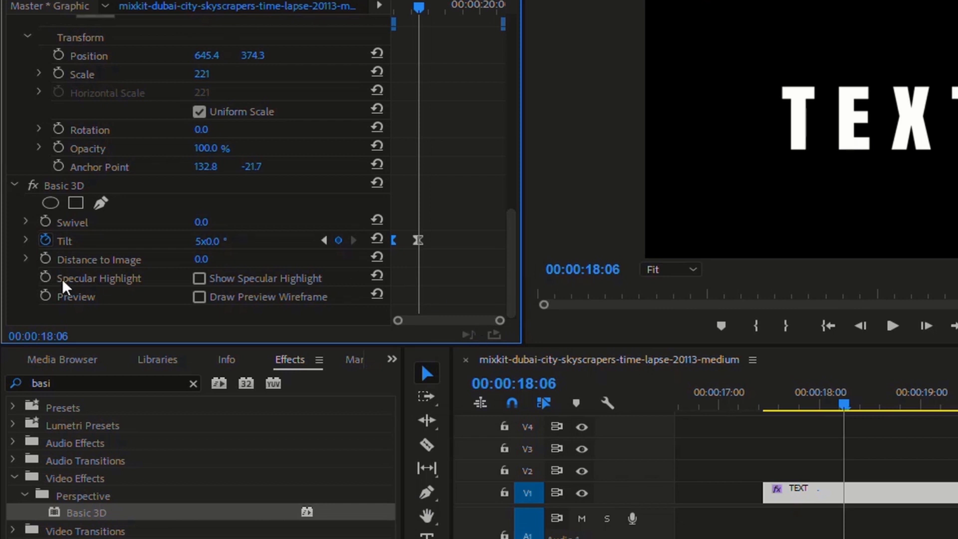
Step: Adjust the Tilt velocity curve's Bezier handles so the flip slows into the final keyframe
left_click(25, 238)
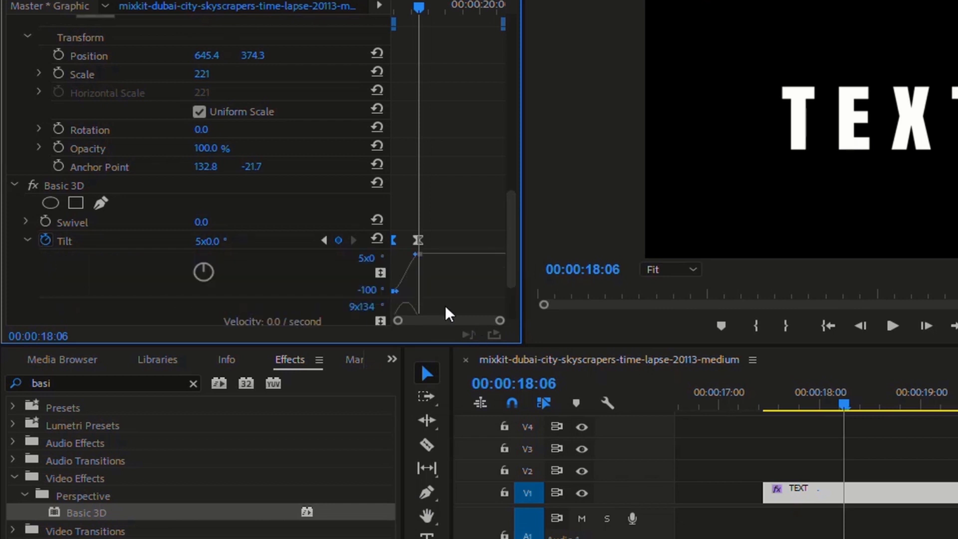
left_click_drag(519, 270, 638, 269)
scroll(539, 230, "down", 3)
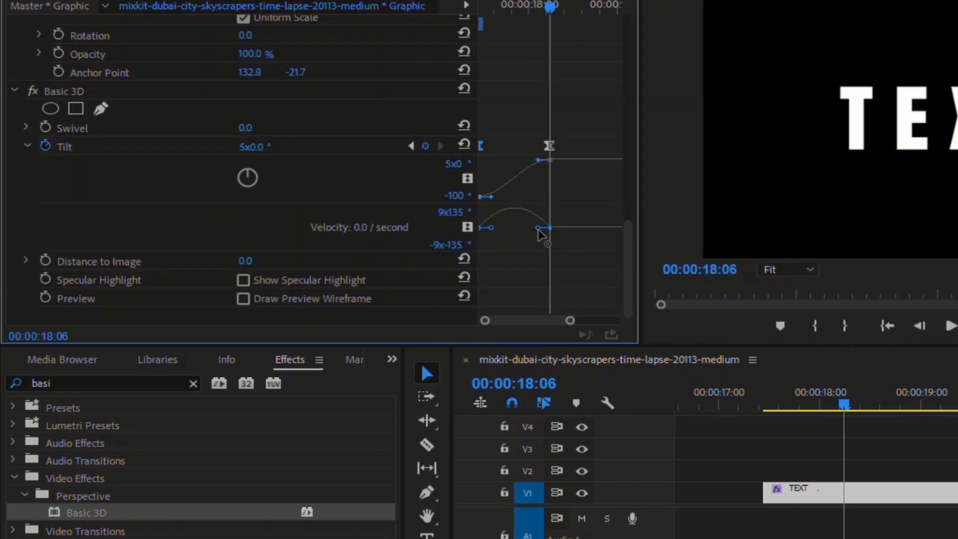
left_click_drag(539, 230, 510, 230)
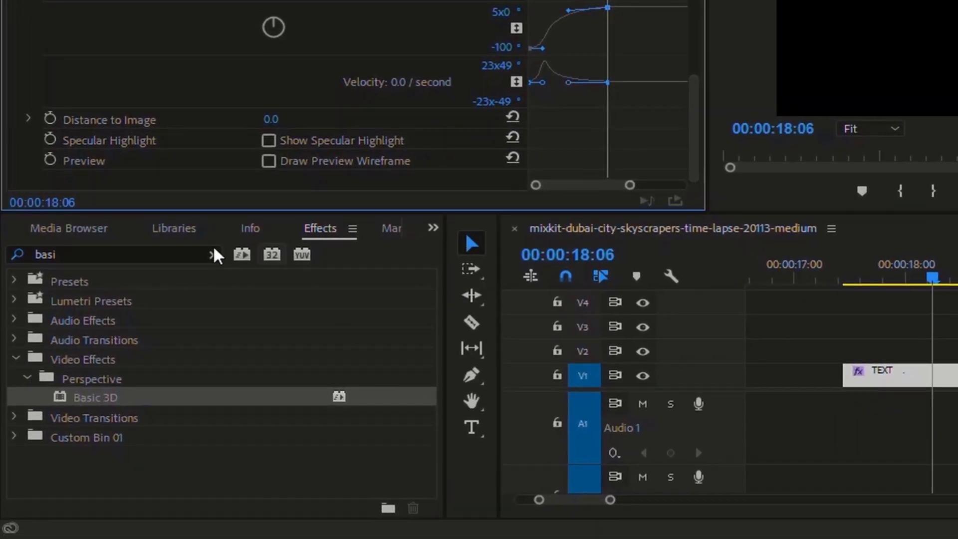
Step: Add Directional Blur (searched as 'dir') to the TEXT clip and keyframe Blur Length at 0.0 at 18:06
left_click(212, 255)
type("d")
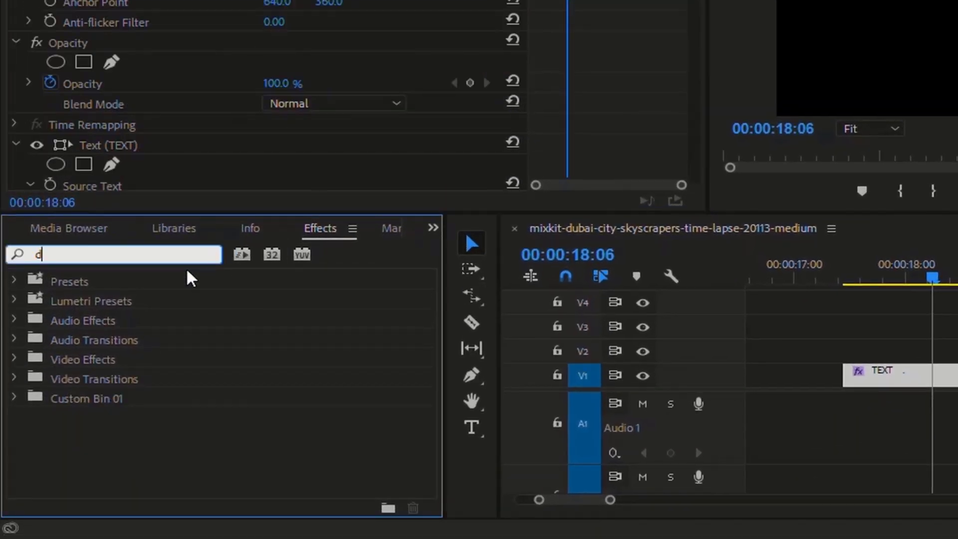
type("ir")
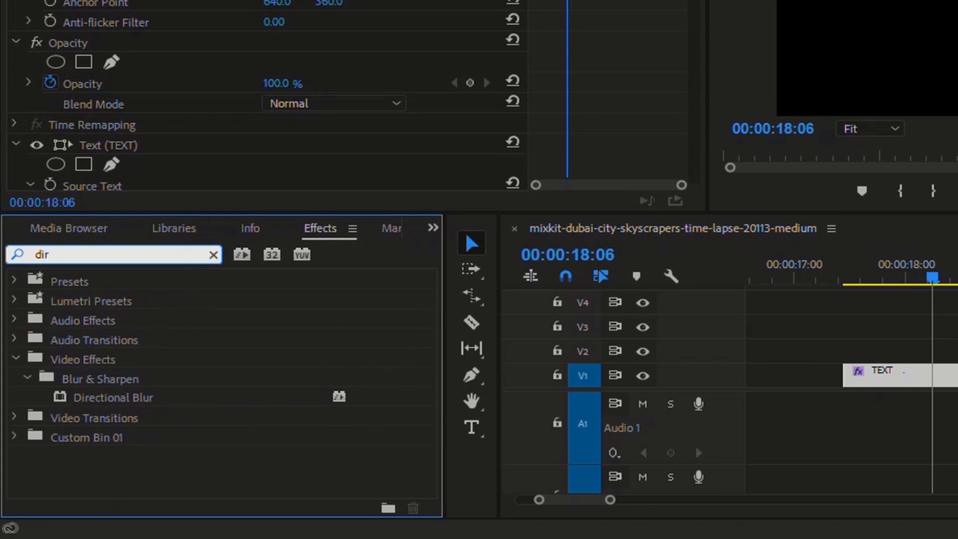
left_click_drag(135, 398, 850, 357)
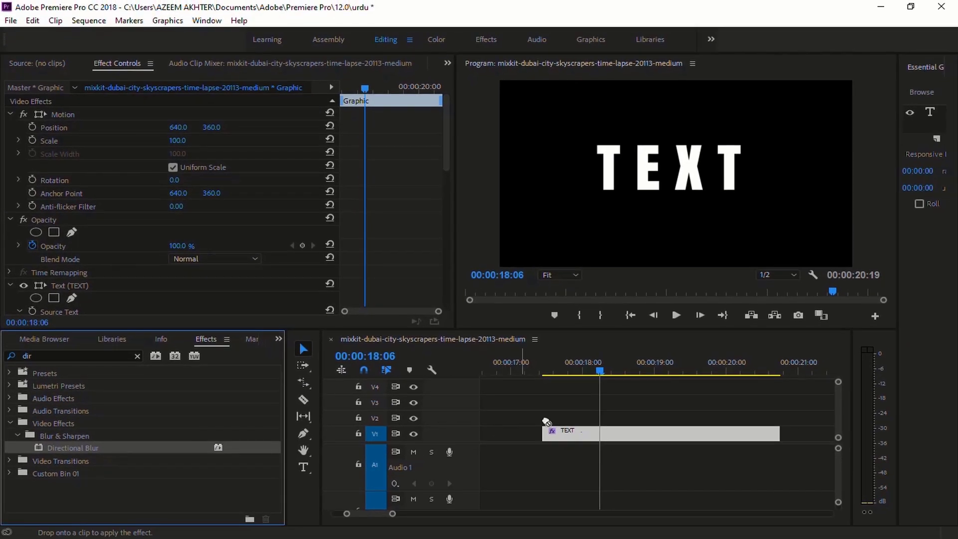
left_click_drag(547, 423, 596, 435)
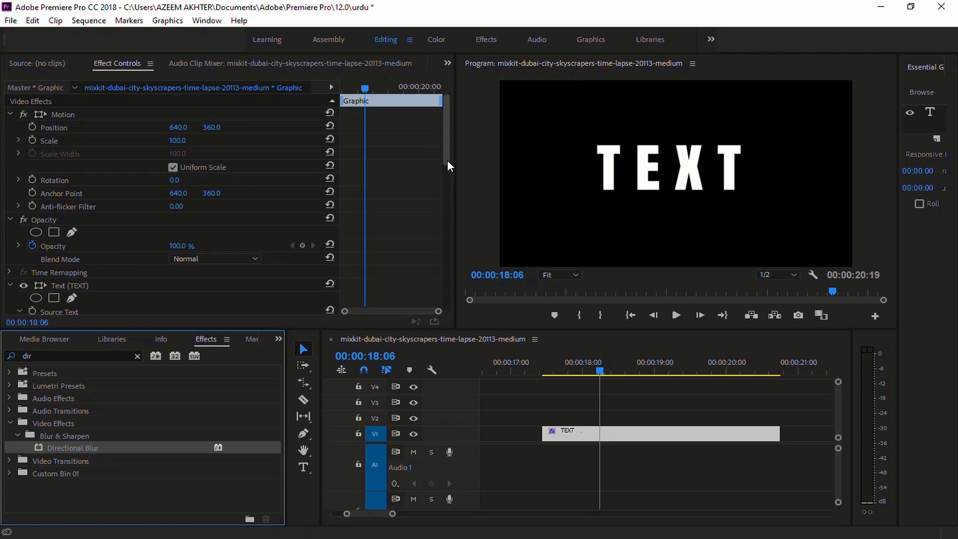
left_click_drag(447, 163, 447, 201)
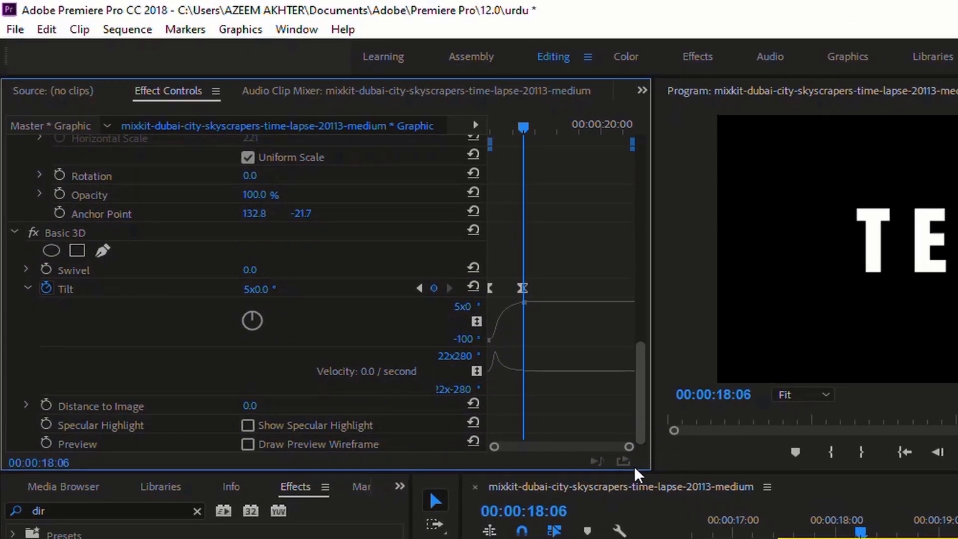
left_click(31, 293)
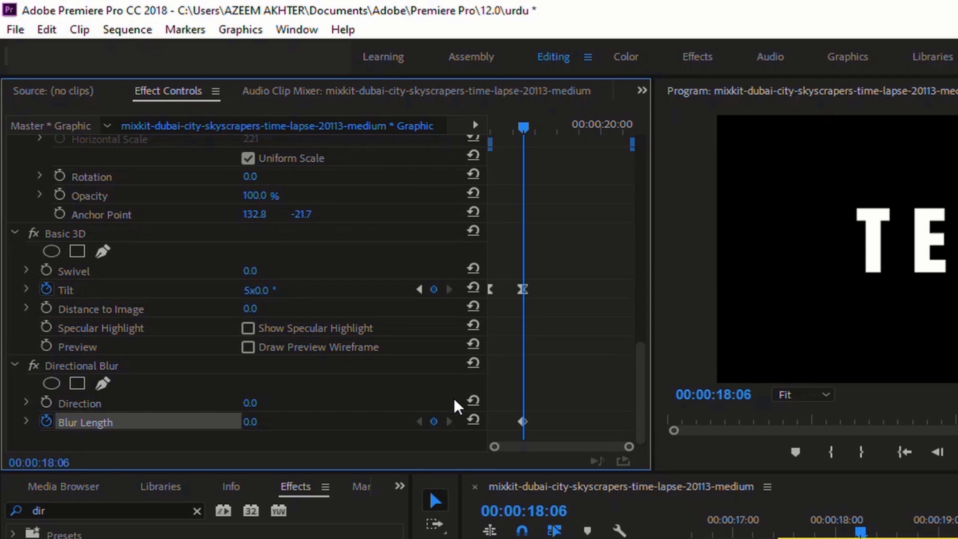
Step: Set Blur Length to 50 at the first Tilt keyframe, 00:00:17:11
left_click(419, 289)
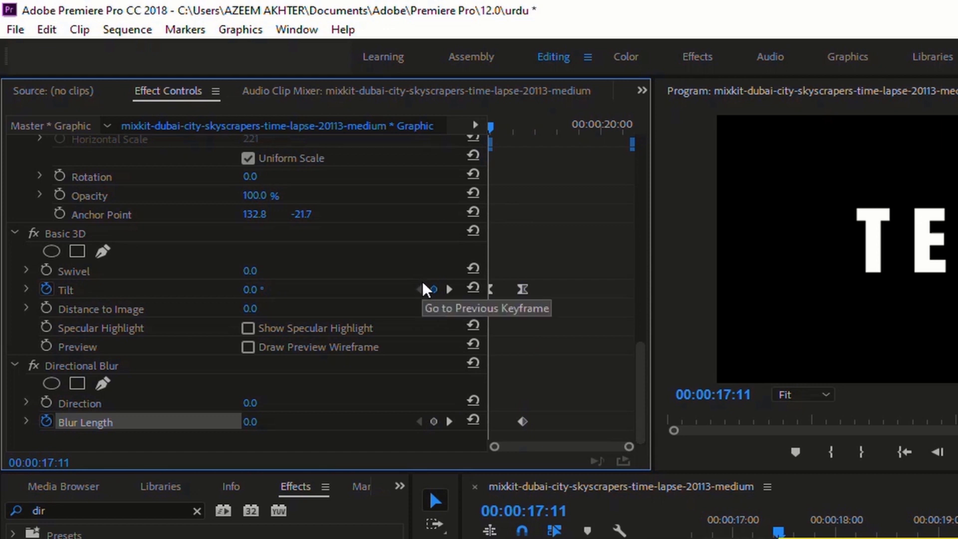
type("50")
key("Return")
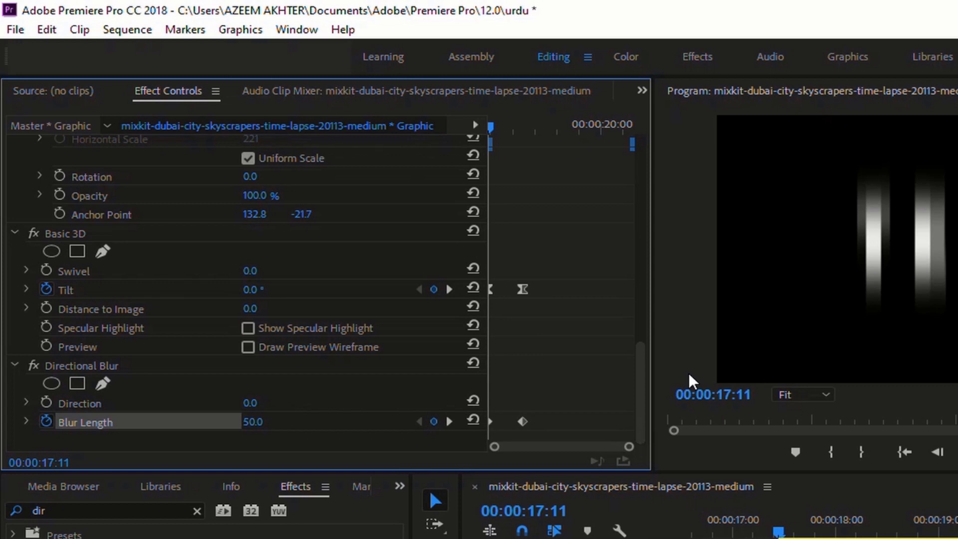
Step: Keyframe Opacity at 0% at the same frame
scroll(150, 249, "up", 2)
left_click(60, 261)
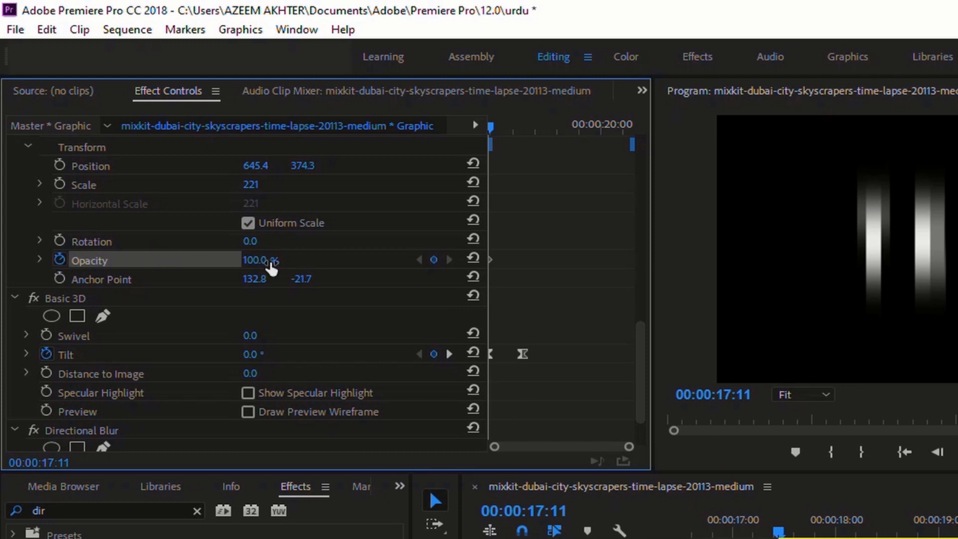
left_click(264, 260)
type("0")
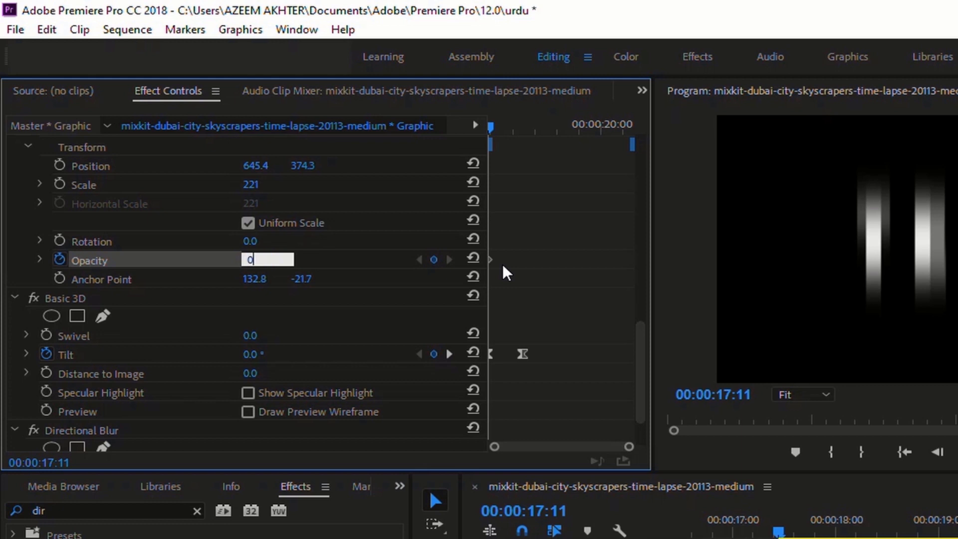
key("Return")
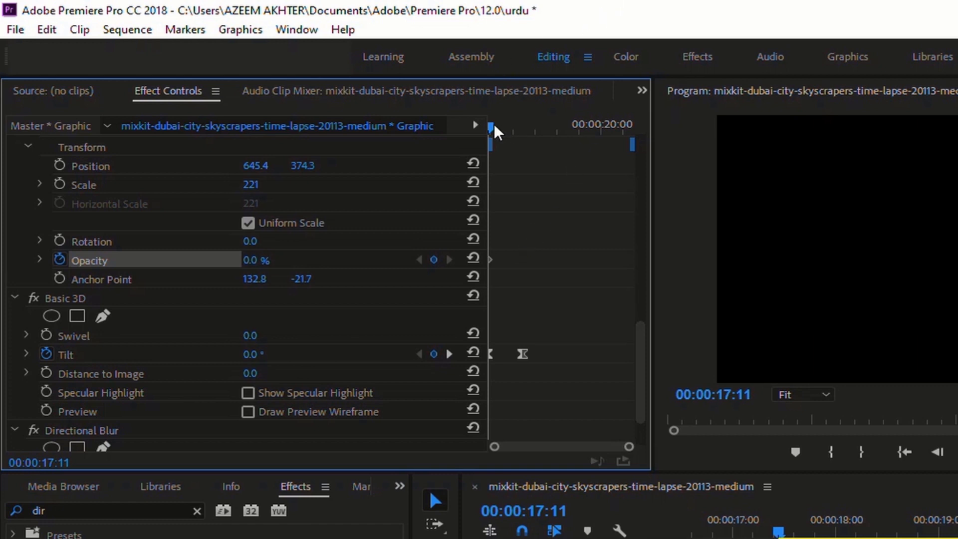
Step: Keyframe Opacity back to 100% at 17:20 and preview the fade-in
left_click_drag(492, 128, 509, 132)
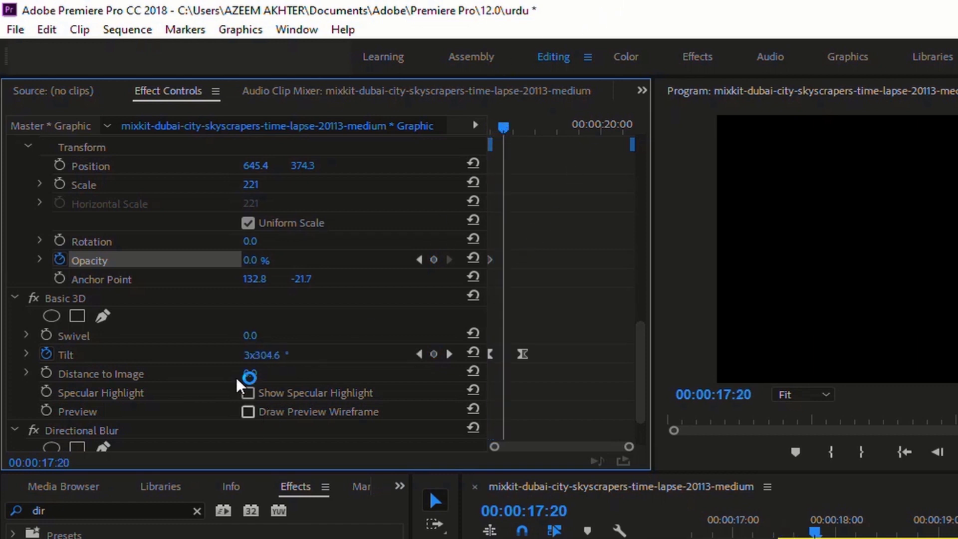
left_click(473, 259)
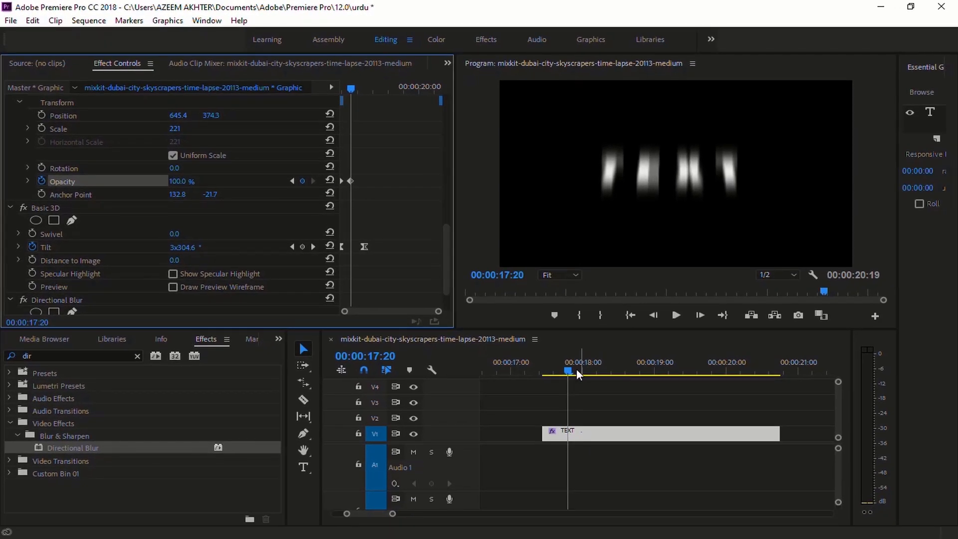
left_click_drag(577, 372, 543, 375)
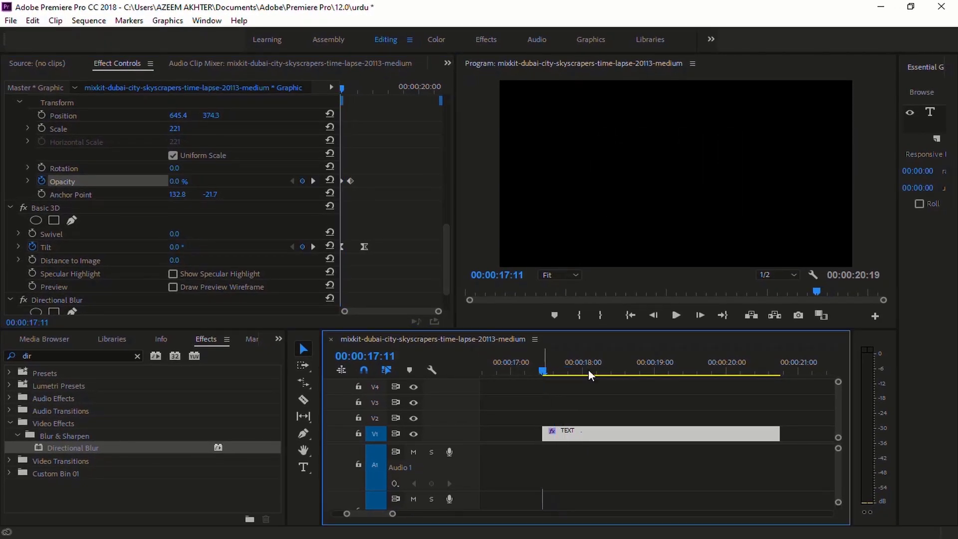
key("space")
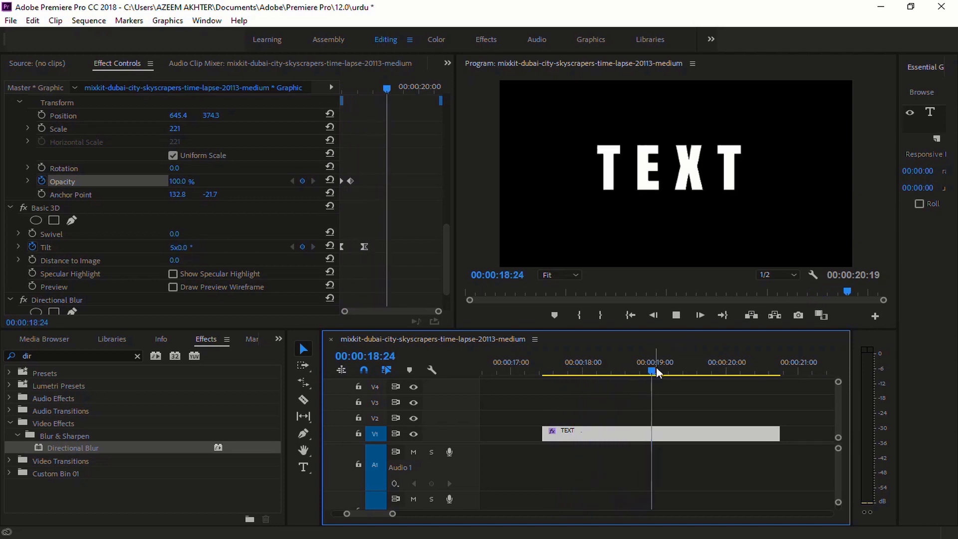
left_click_drag(635, 369, 543, 373)
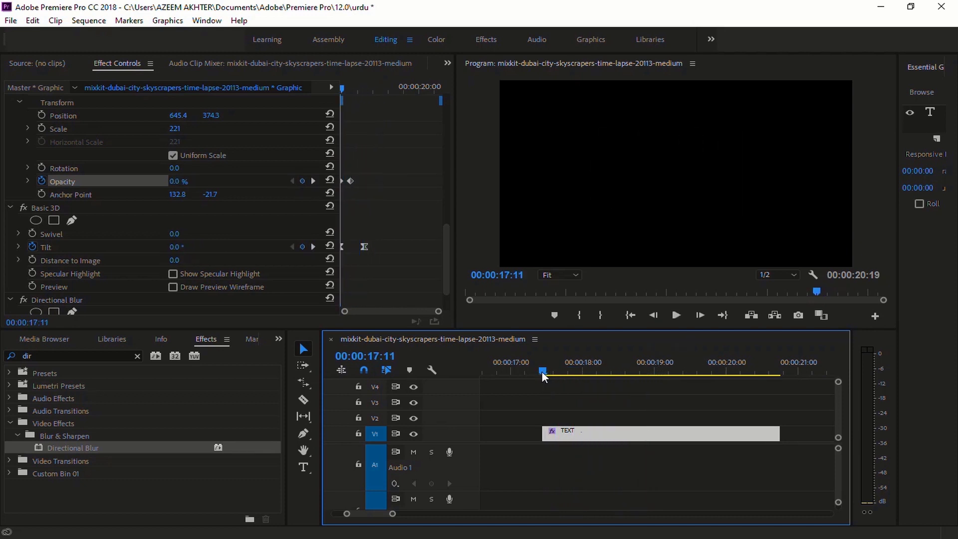
key("space")
key("space")
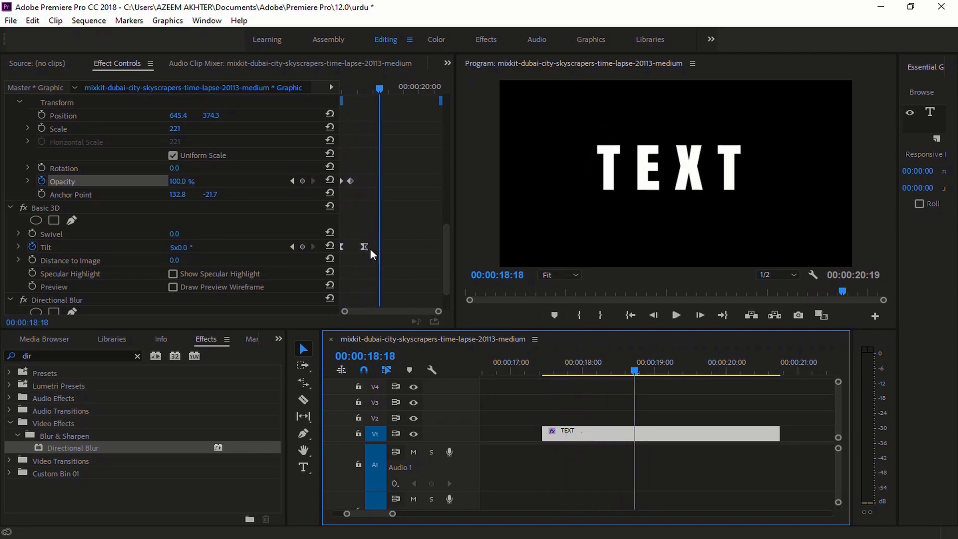
Step: Move the final Tilt and Blur Length keyframes later to 19:12 and preview the flip-in
left_click_drag(366, 246, 385, 249)
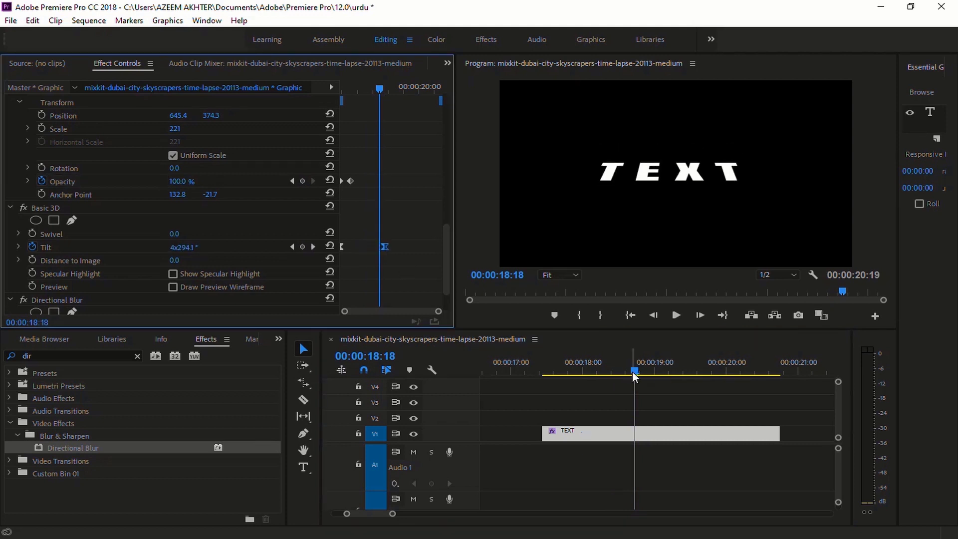
left_click_drag(633, 371, 534, 375)
left_click(402, 89)
scroll(384, 250, "down", 2)
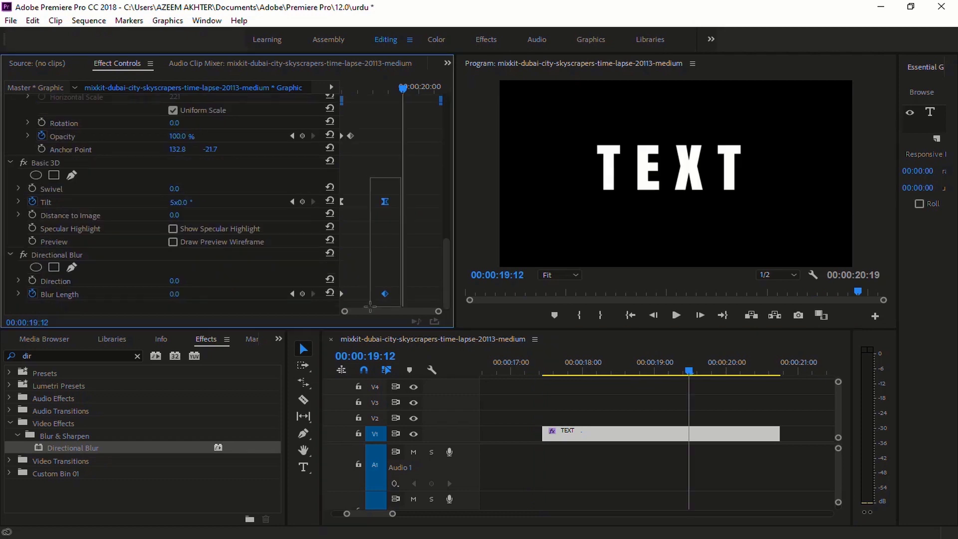
left_click_drag(385, 294, 409, 294)
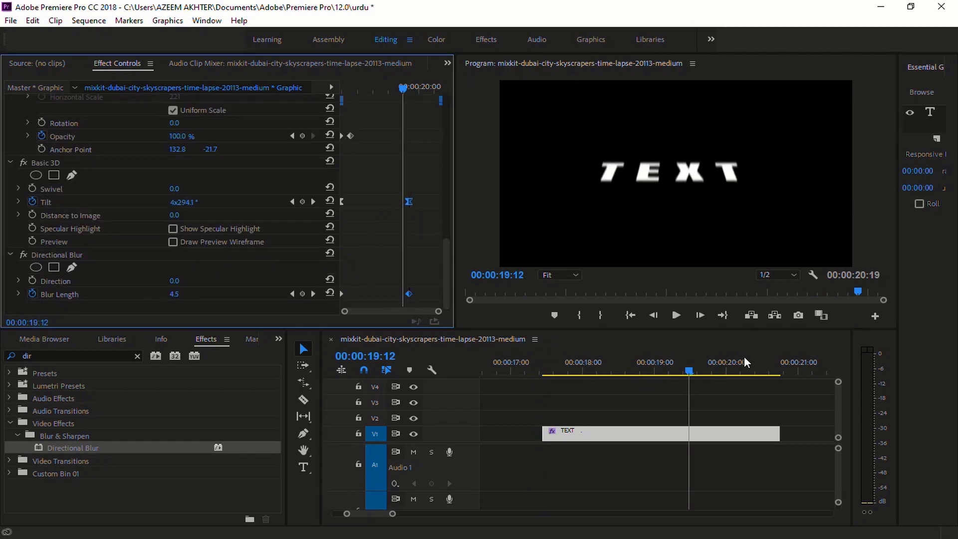
left_click_drag(691, 370, 543, 382)
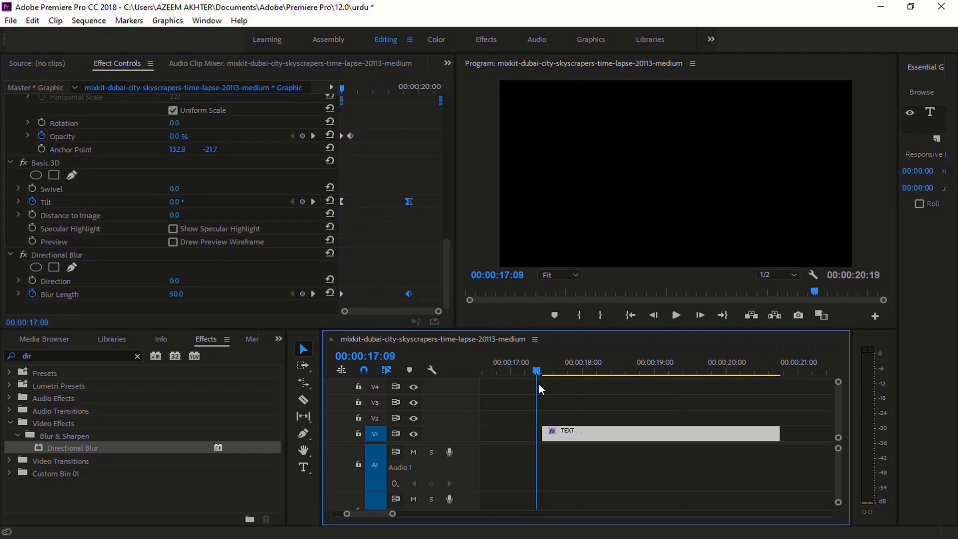
key("space")
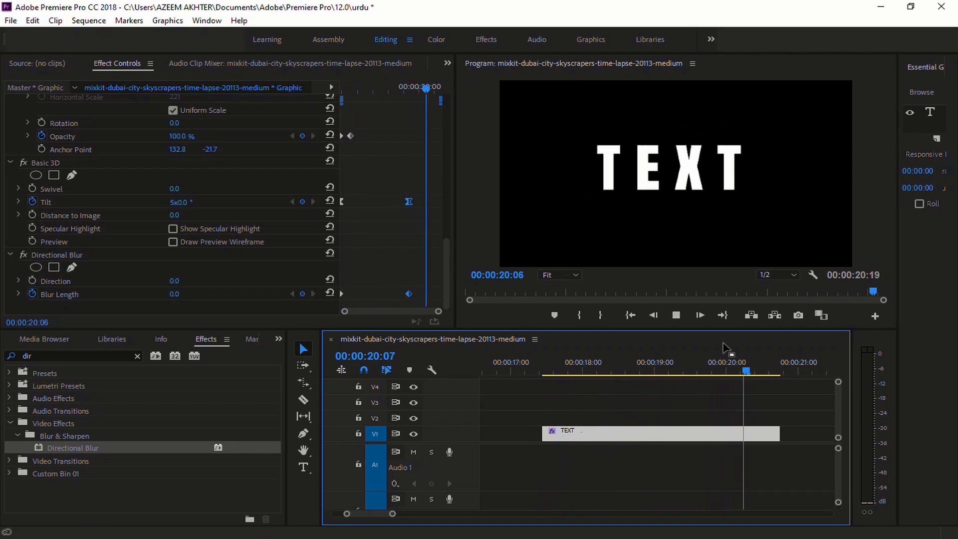
key("space")
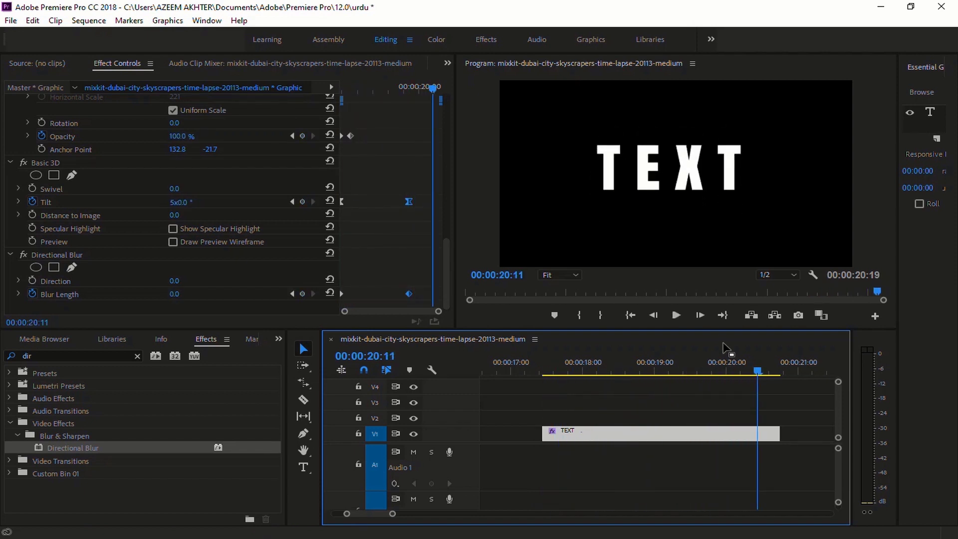